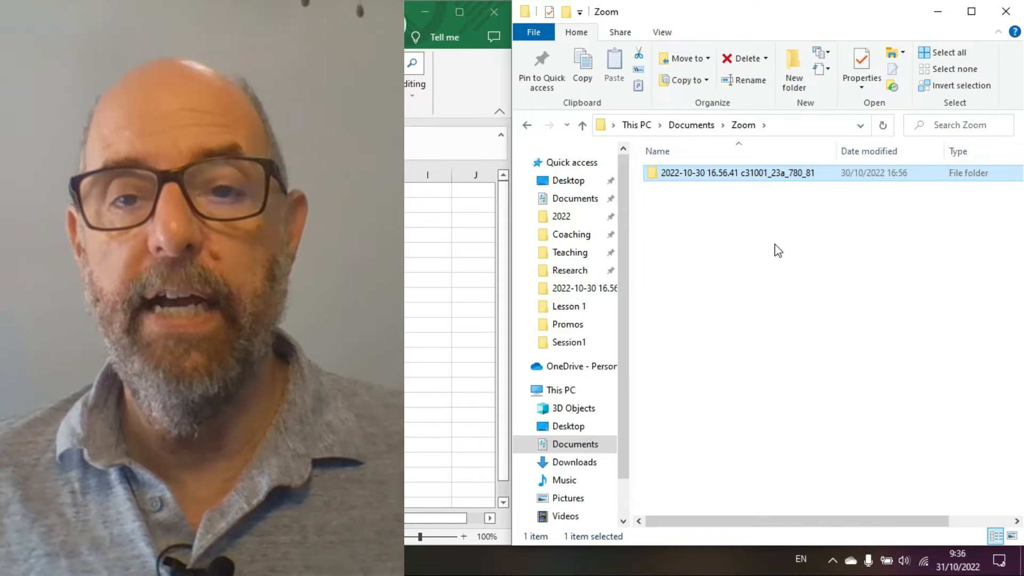
- Open the meeting_saved_chat text file from the selected 2022-10-30 Zoom meeting folder
{"action": "key", "text": "Return"}
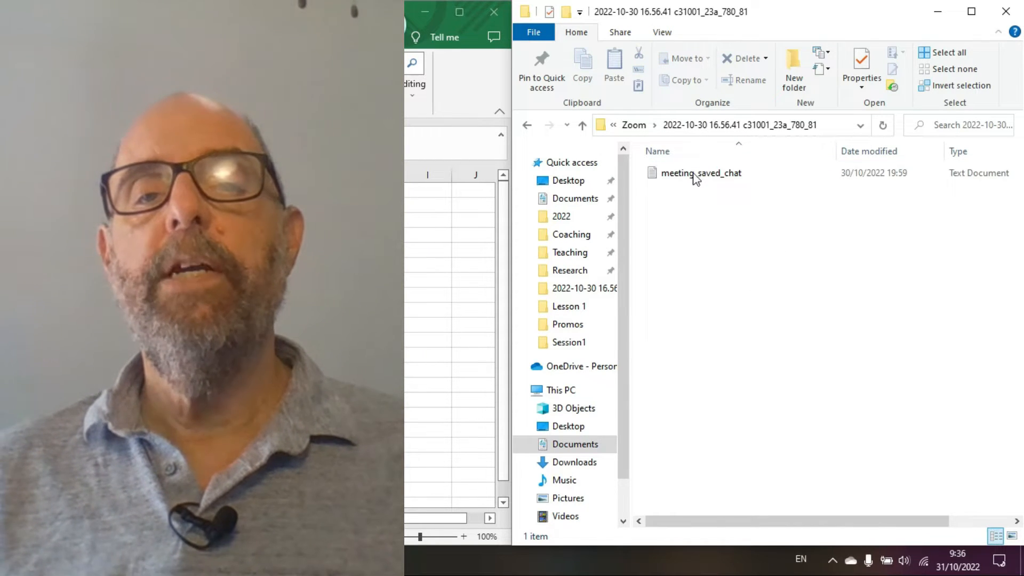
{"action": "left_click", "coordinate": [696, 178]}
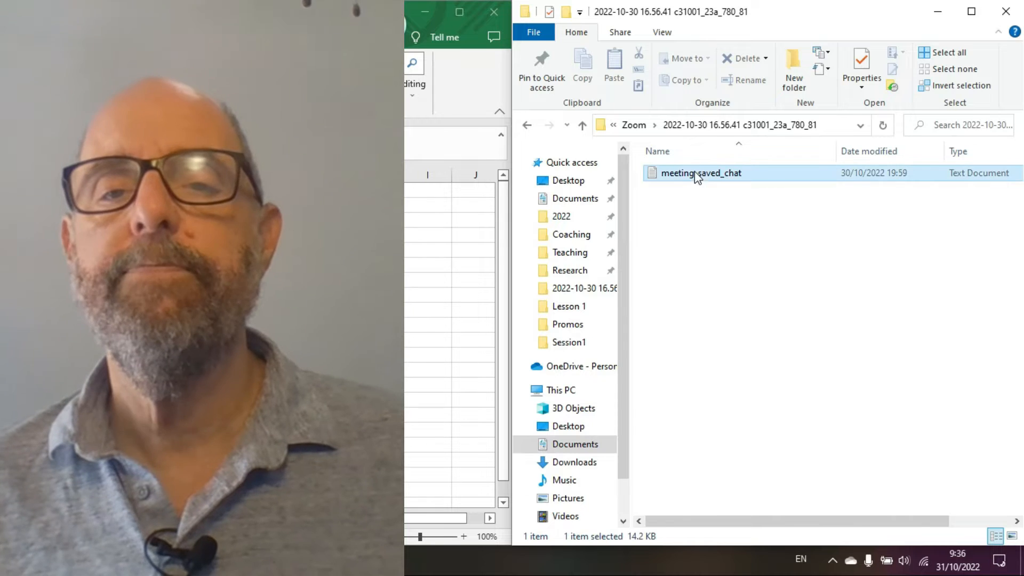
{"action": "double_click", "coordinate": [696, 176]}
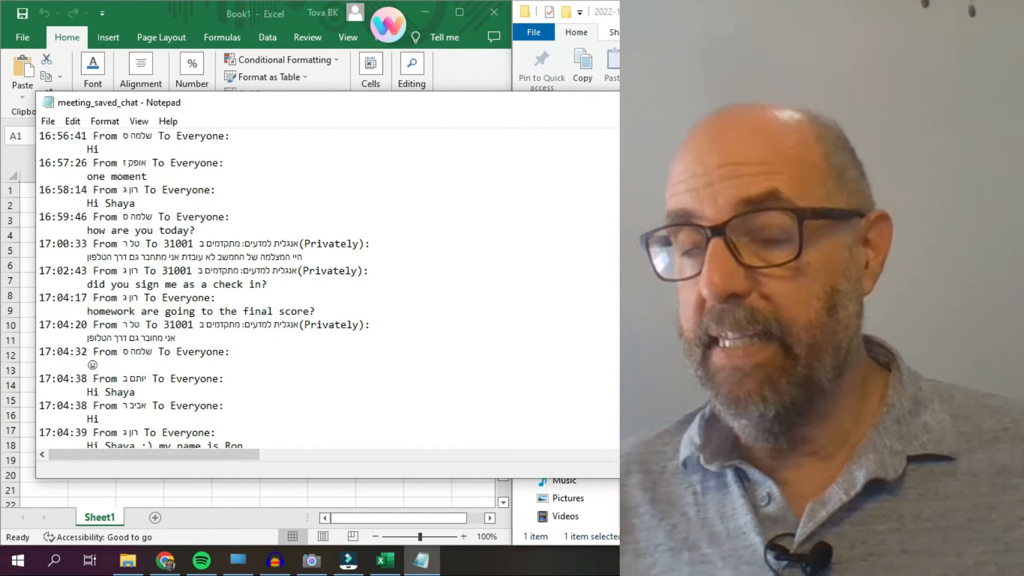
- Select the entire chat transcript in the text file and copy it
{"action": "right_click", "coordinate": [217, 250]}
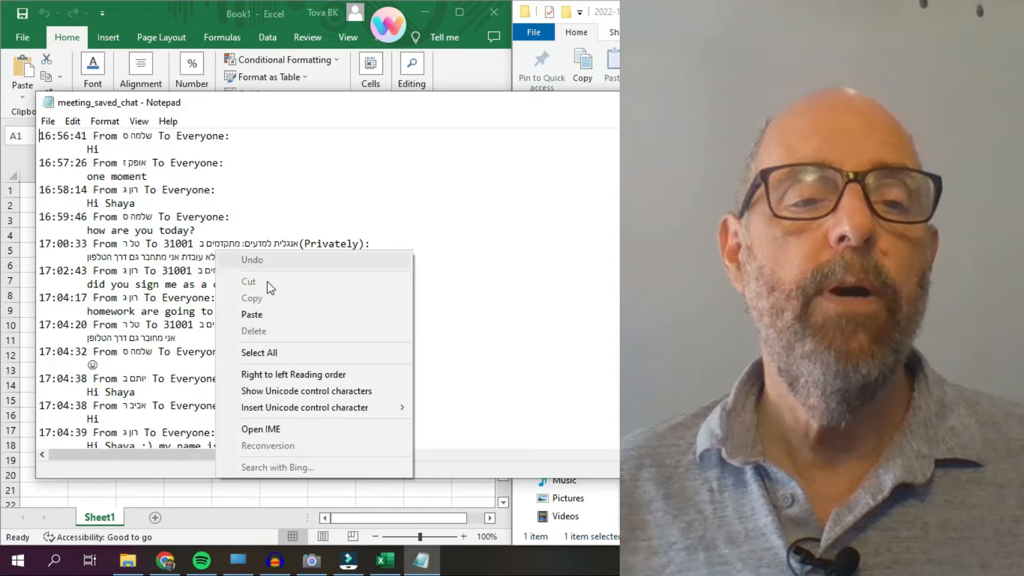
{"action": "left_click", "coordinate": [262, 353]}
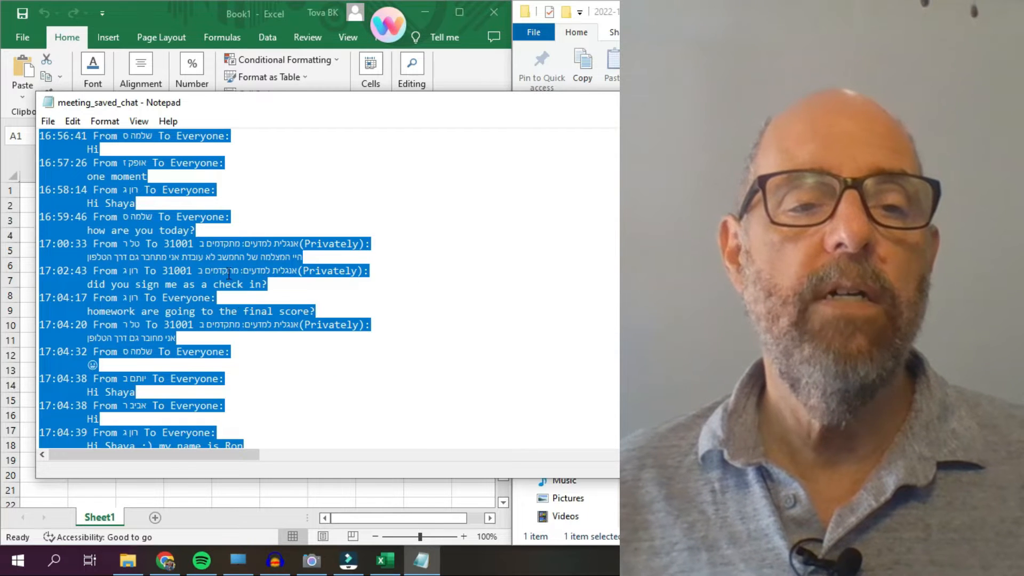
{"action": "right_click", "coordinate": [228, 273]}
{"action": "left_click", "coordinate": [261, 319]}
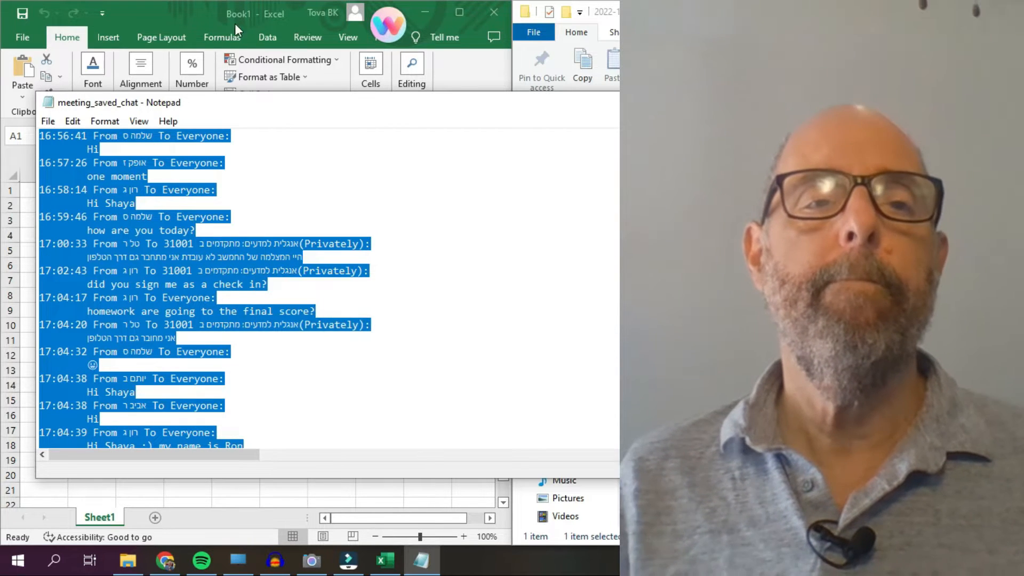
- Switch to Excel and paste the copied chat into cell A1 of Sheet1 using the destination formatting
{"action": "left_click", "coordinate": [209, 13]}
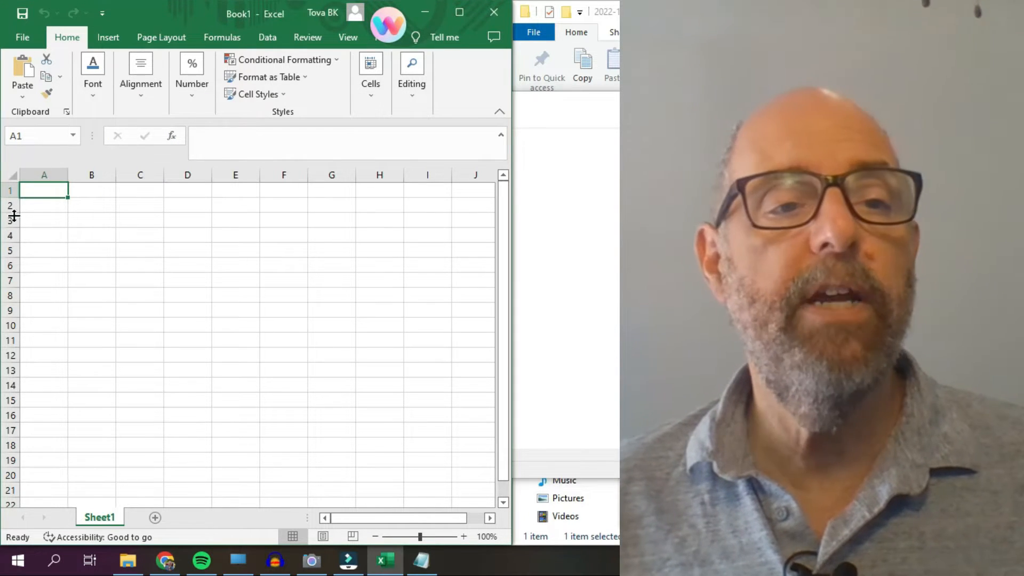
{"action": "right_click", "coordinate": [36, 190]}
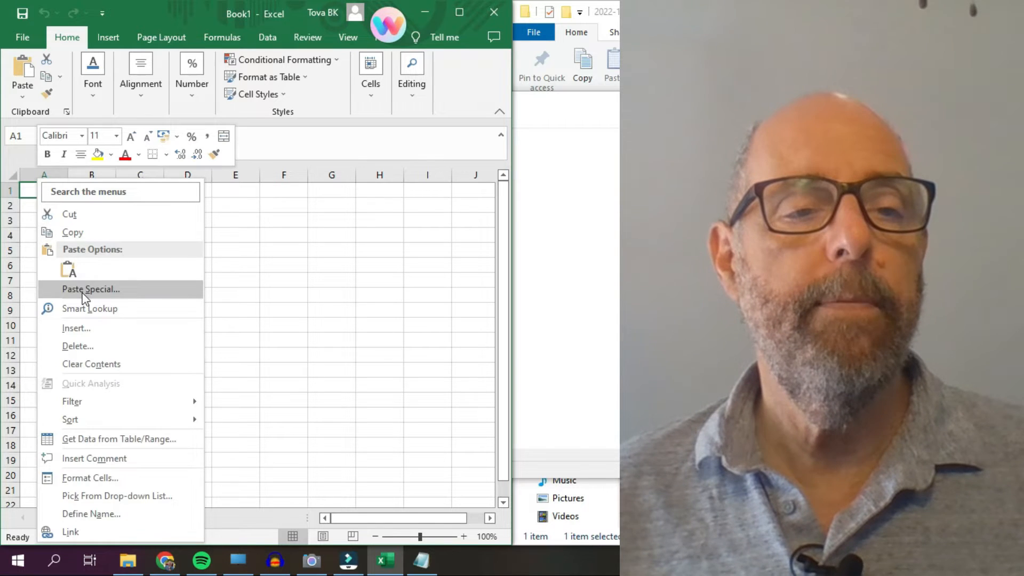
{"action": "left_click", "coordinate": [68, 269]}
{"action": "left_click", "coordinate": [379, 265]}
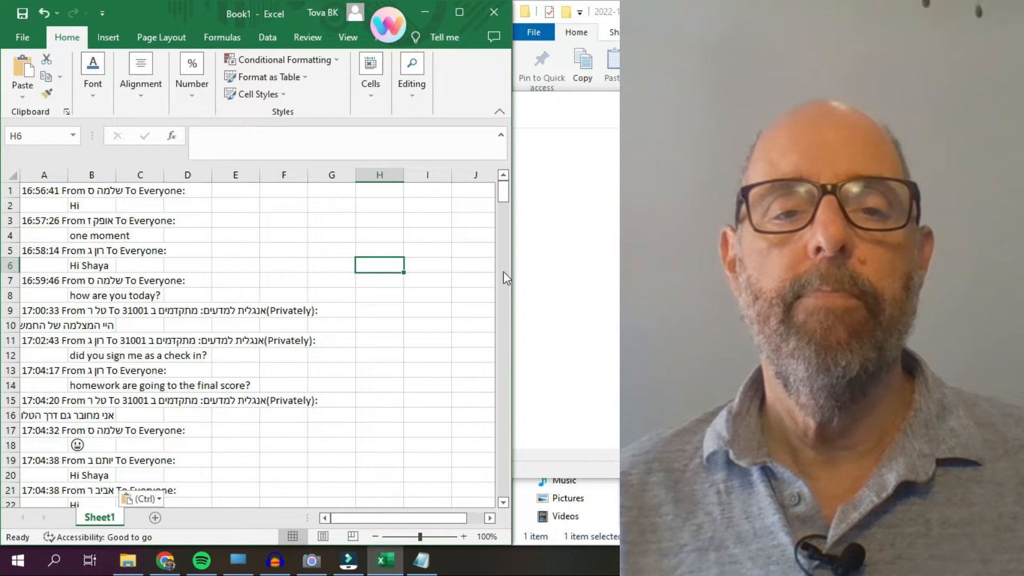
- Enlarge the workbook window and widen column A to fit the full time, sender and recipient lines
{"action": "left_click_drag", "start_coordinate": [511, 276], "coordinate": [913, 276]}
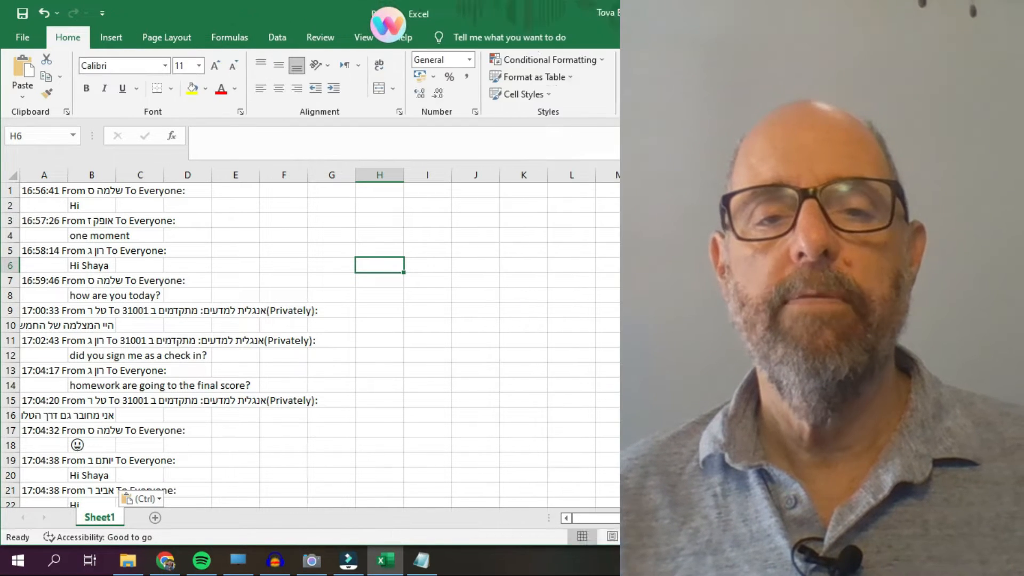
{"action": "left_click", "coordinate": [578, 300]}
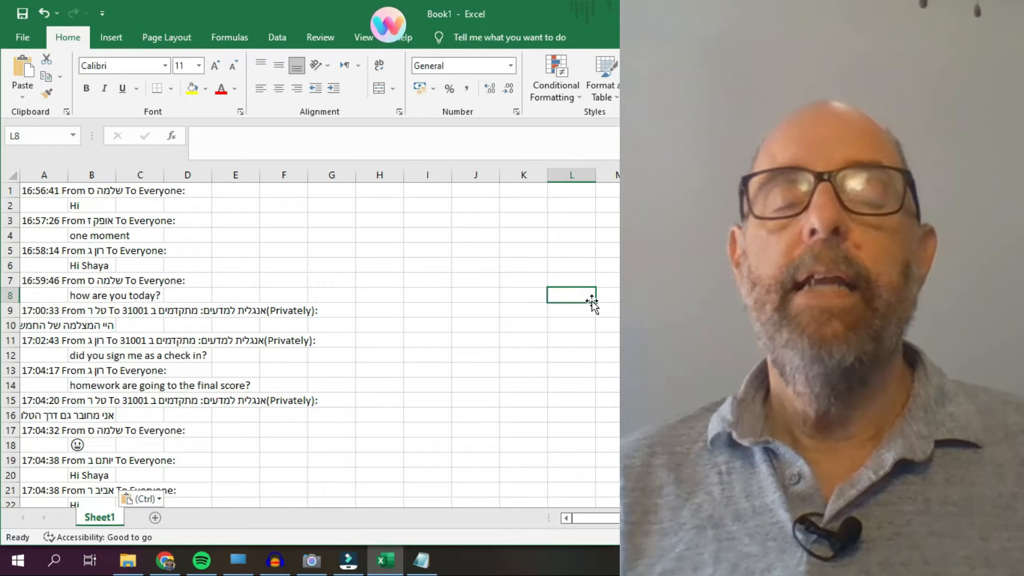
{"action": "left_click", "coordinate": [58, 173]}
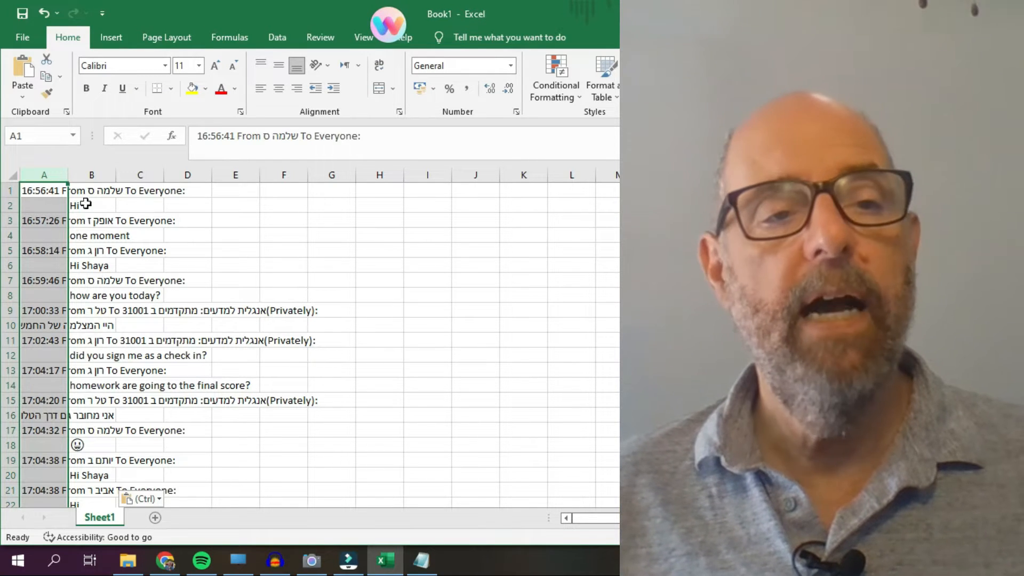
{"action": "left_click", "coordinate": [91, 174]}
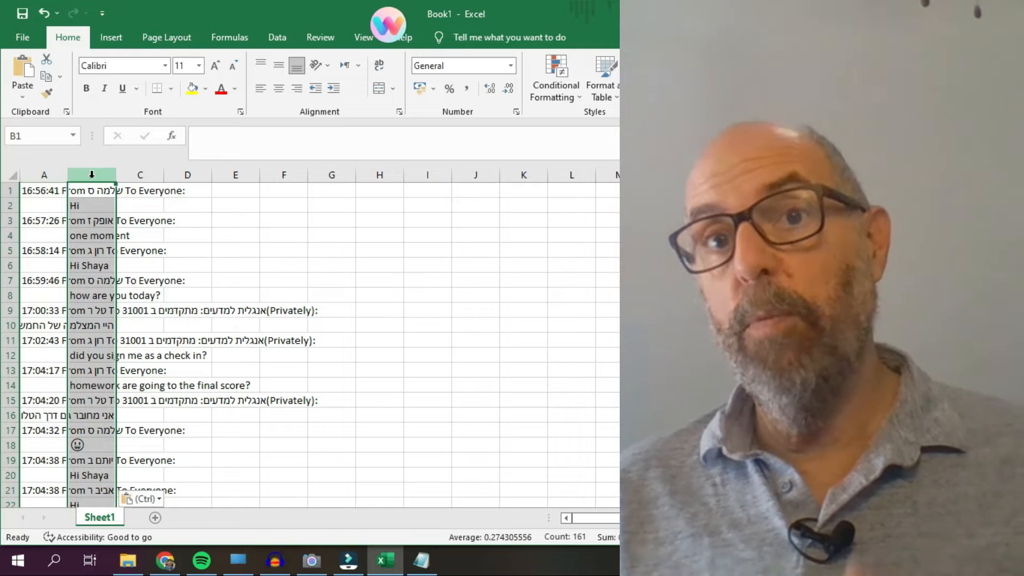
{"action": "left_click_drag", "start_coordinate": [67, 174], "coordinate": [350, 185]}
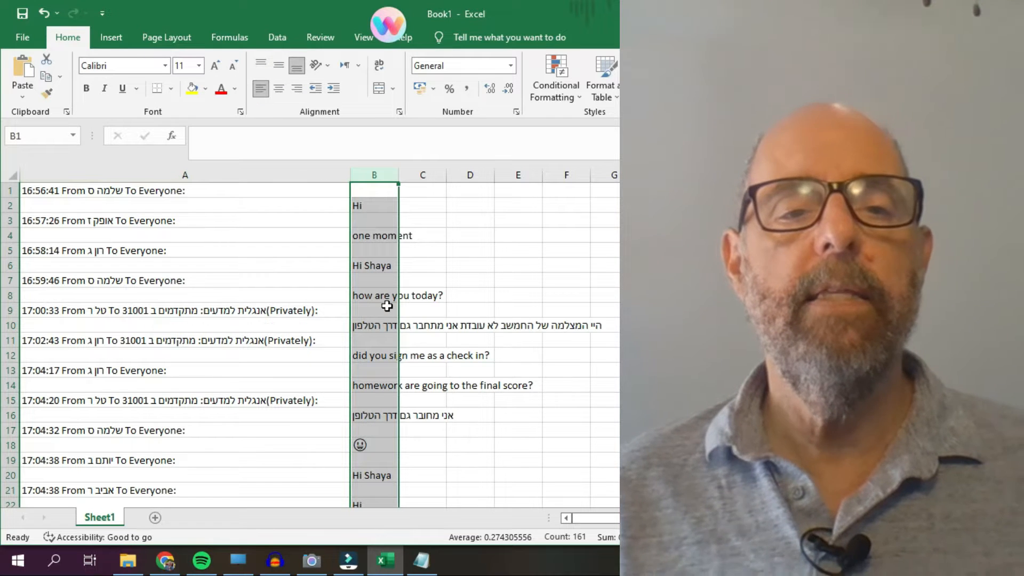
- Delete the empty cell B1 with Shift cells up to align each message with its sender row
{"action": "left_click", "coordinate": [369, 189]}
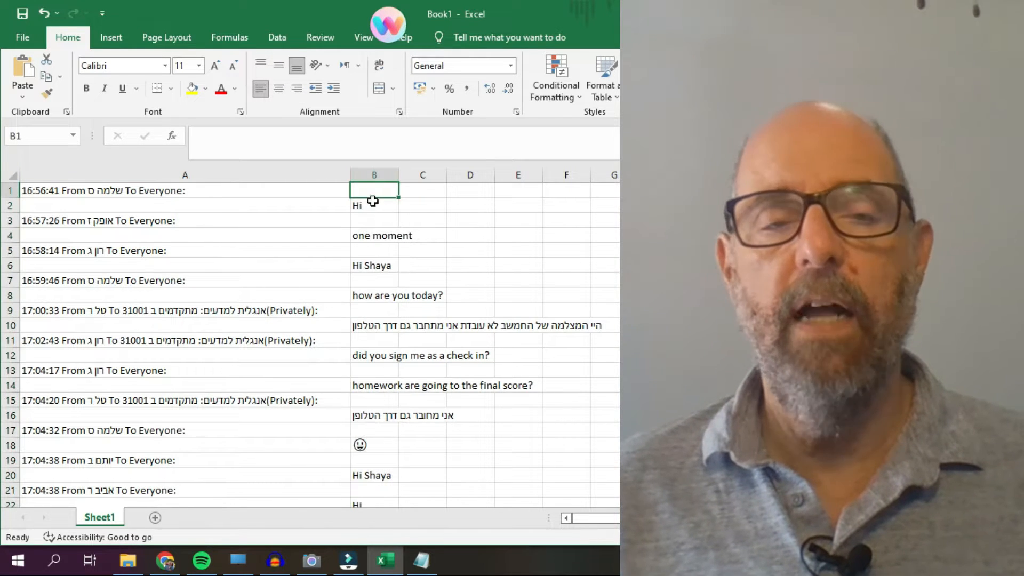
{"action": "right_click", "coordinate": [369, 190]}
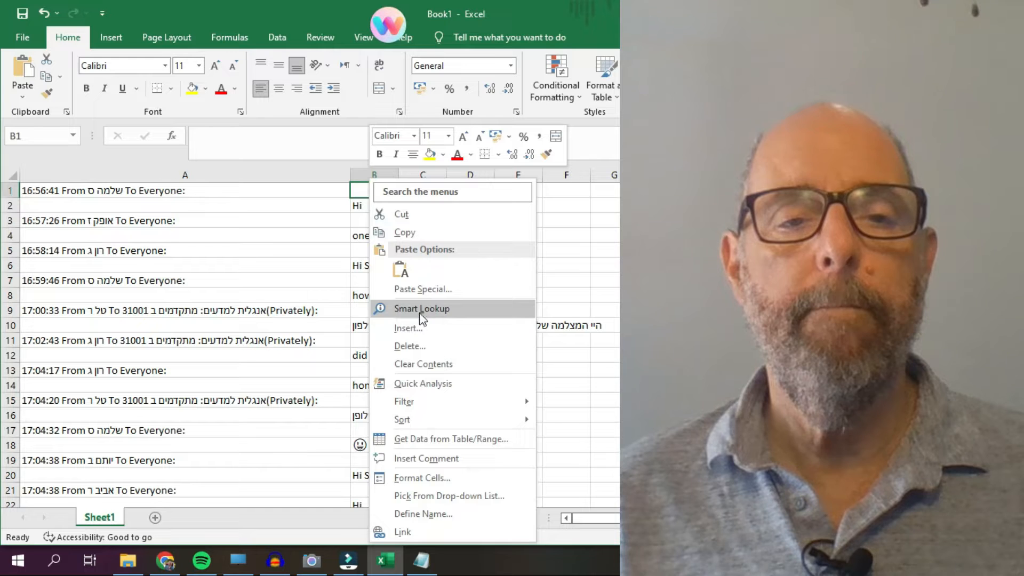
{"action": "left_click", "coordinate": [418, 347]}
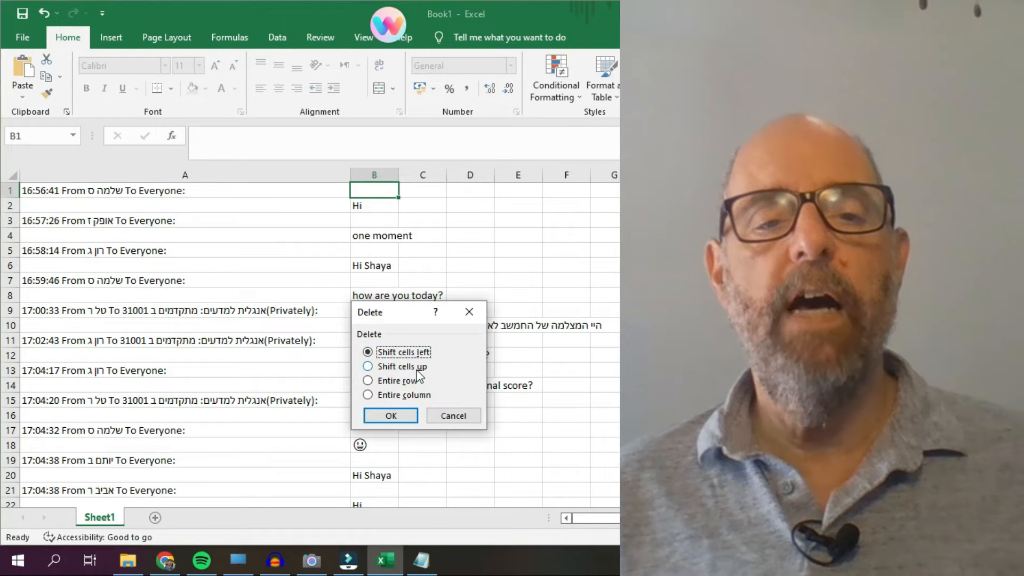
{"action": "left_click", "coordinate": [416, 367]}
{"action": "left_click", "coordinate": [407, 415]}
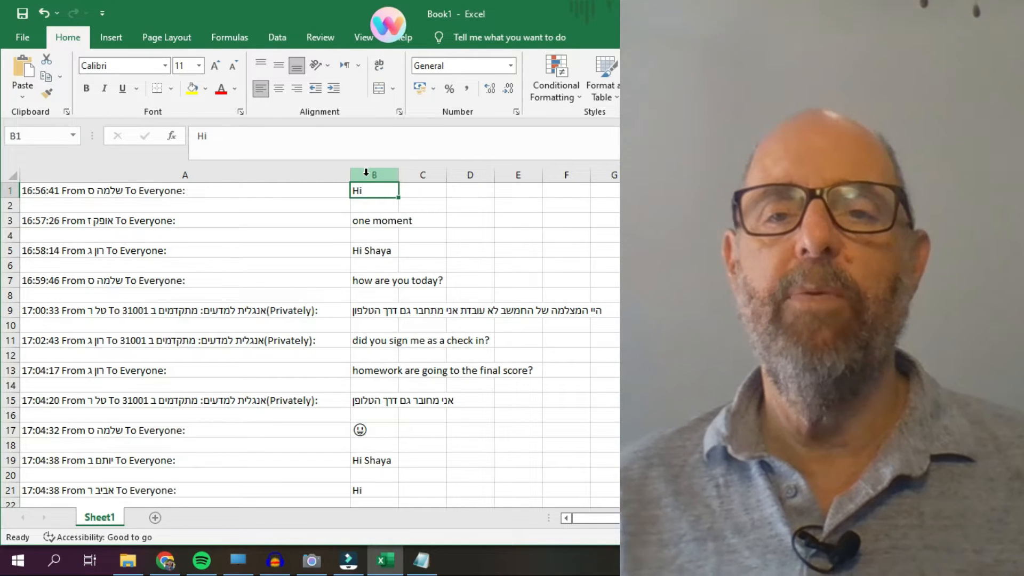
- Insert a block of empty columns between column A and the message text in column B
{"action": "left_click", "coordinate": [366, 174]}
{"action": "left_click_drag", "start_coordinate": [366, 173], "coordinate": [887, 176]}
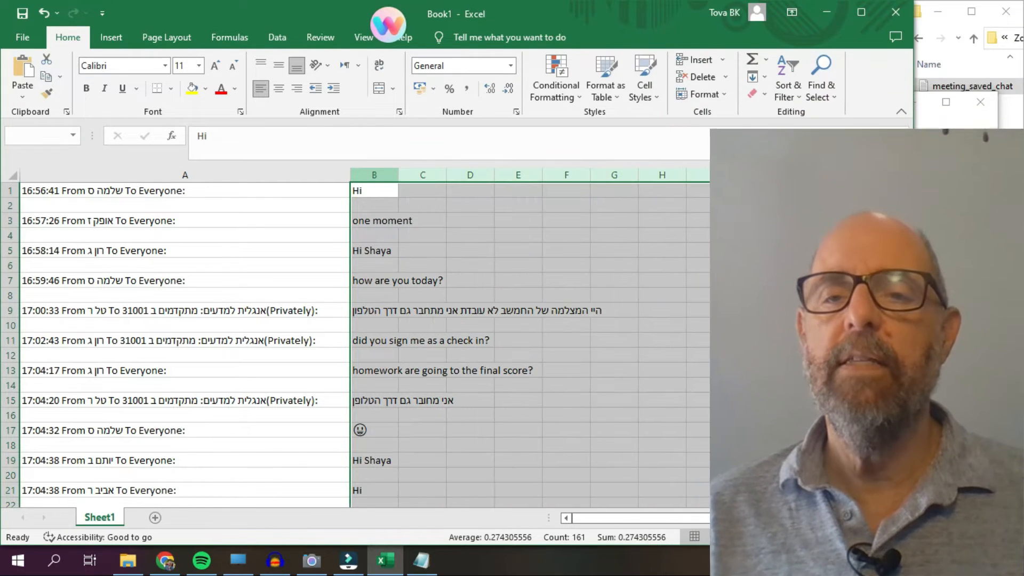
{"action": "right_click", "coordinate": [647, 177]}
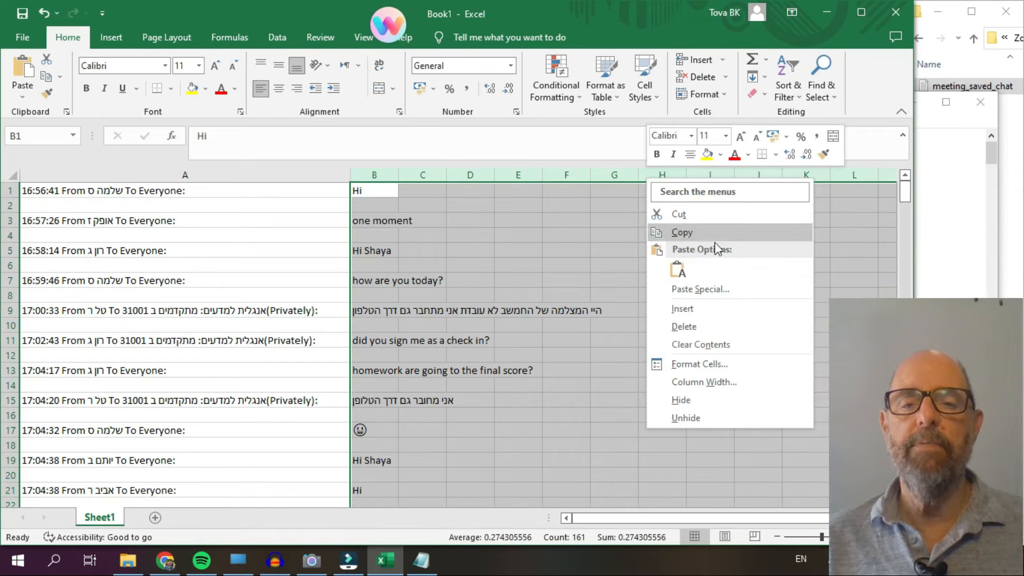
{"action": "left_click", "coordinate": [723, 313]}
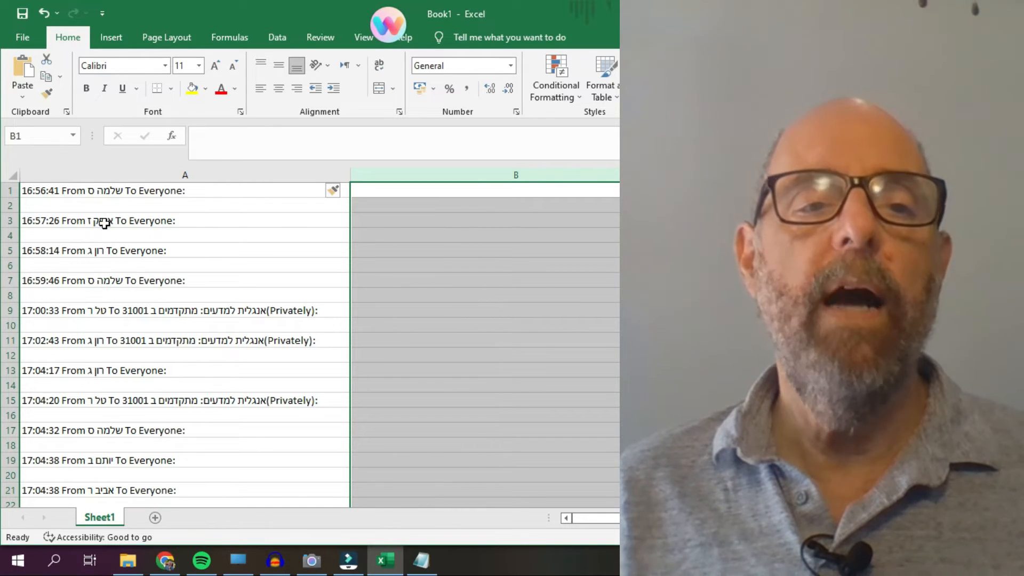
- Split column A with Text to Columns as delimited data, using only the custom delimiter "m"
{"action": "left_click", "coordinate": [122, 173]}
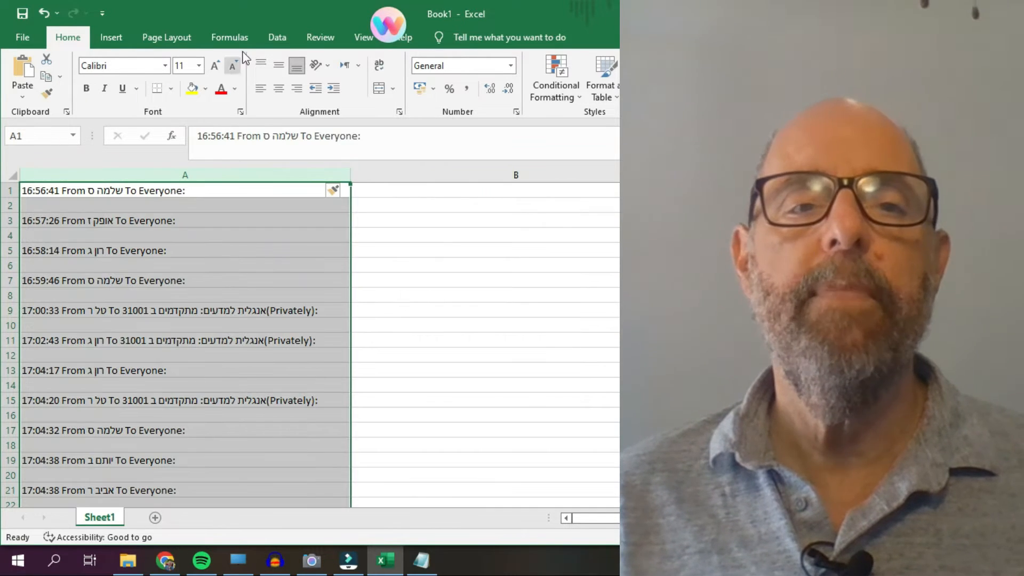
{"action": "left_click", "coordinate": [277, 37]}
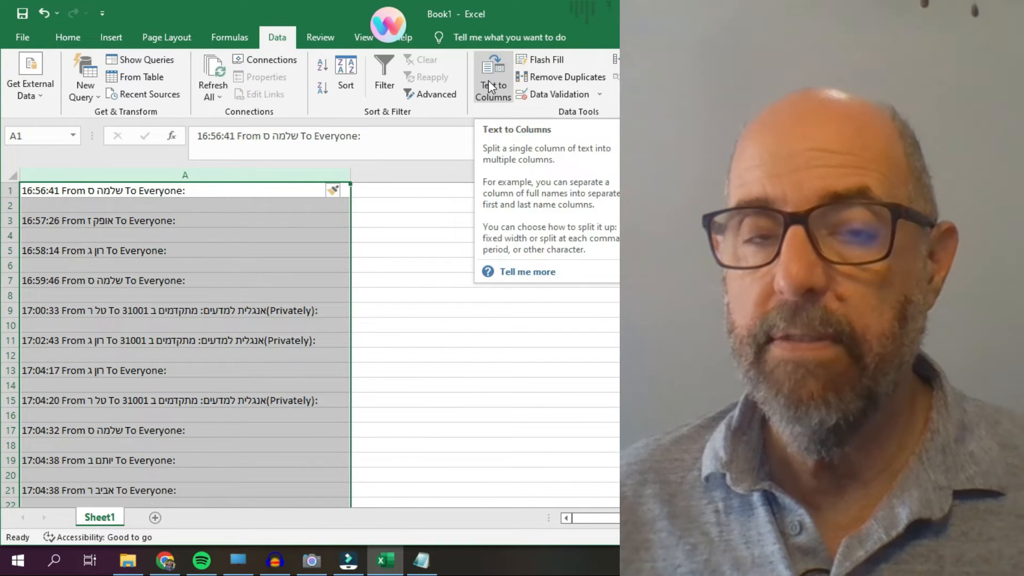
{"action": "left_click", "coordinate": [490, 85]}
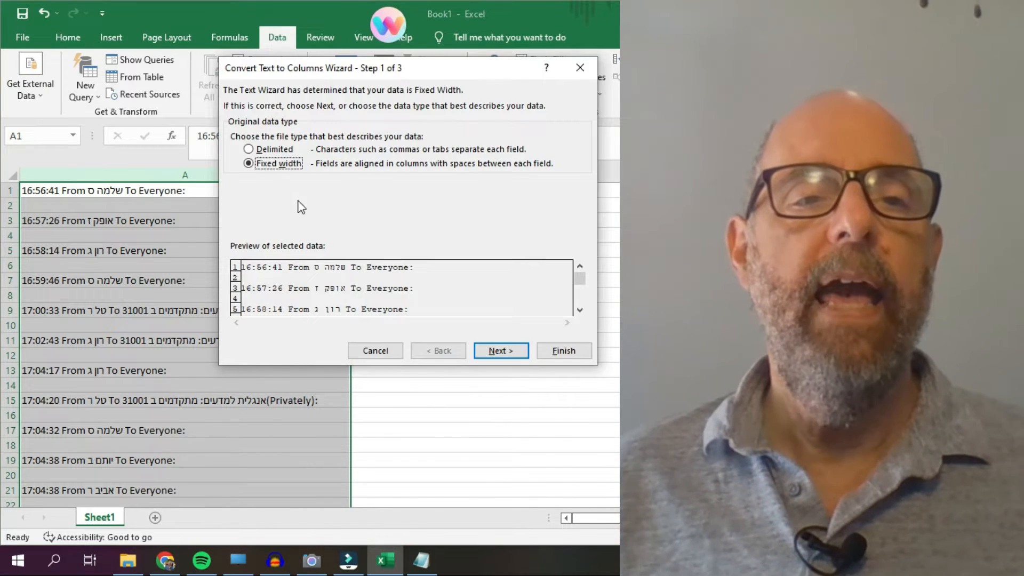
{"action": "left_click", "coordinate": [247, 149]}
{"action": "left_click", "coordinate": [492, 352]}
{"action": "left_click", "coordinate": [234, 135]}
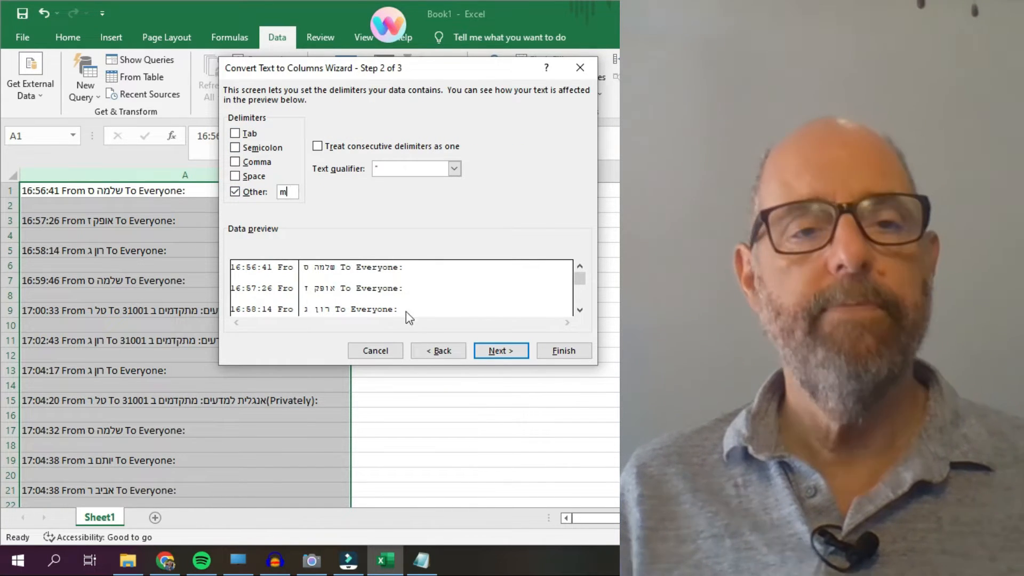
{"action": "left_click", "coordinate": [491, 352]}
{"action": "left_click", "coordinate": [551, 354]}
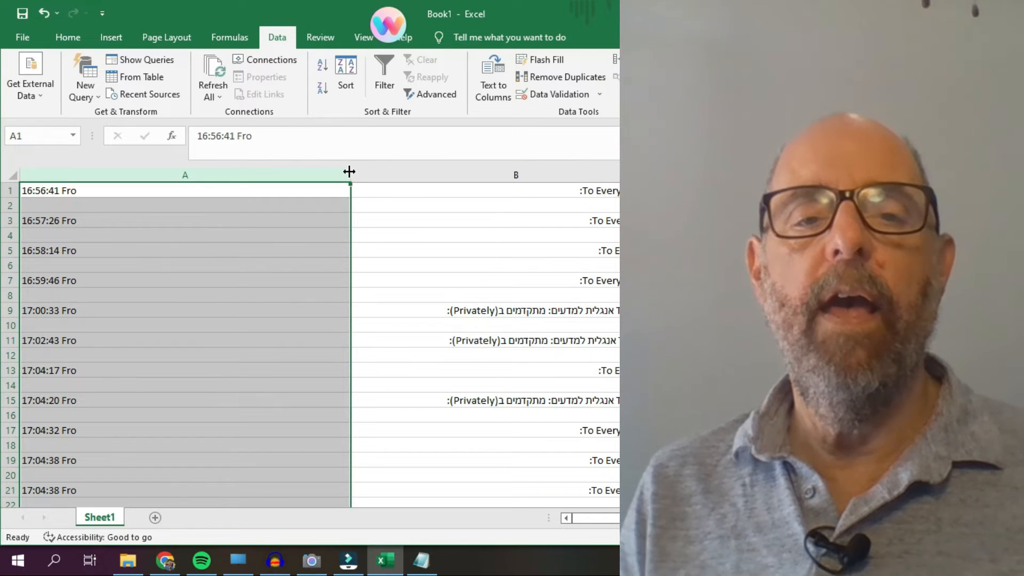
- Narrow column A to fit the times and reduce columns B through D to a compact width
{"action": "left_click_drag", "start_coordinate": [283, 175], "coordinate": [95, 192]}
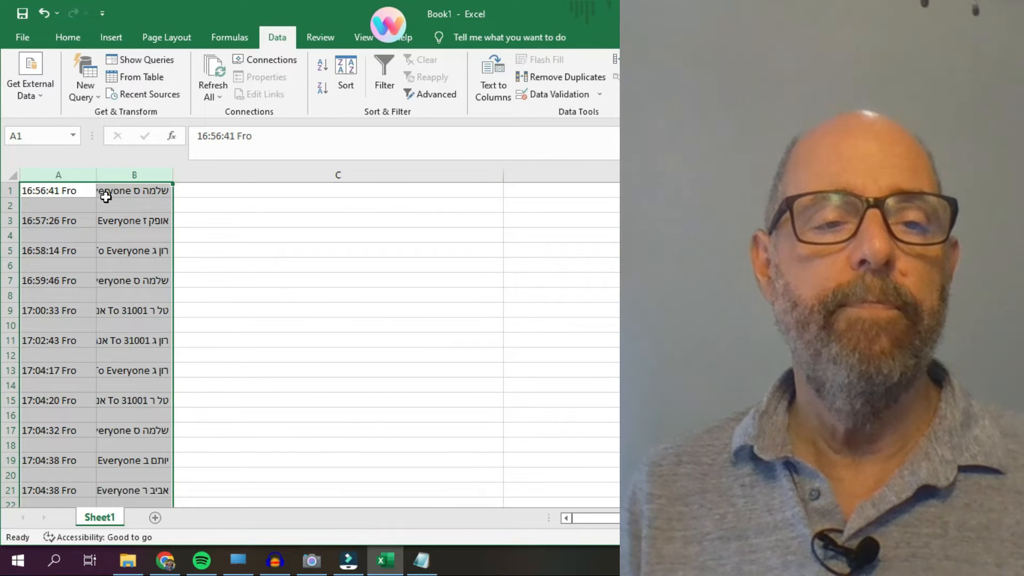
{"action": "left_click", "coordinate": [276, 255]}
{"action": "left_click_drag", "start_coordinate": [172, 175], "coordinate": [490, 174]}
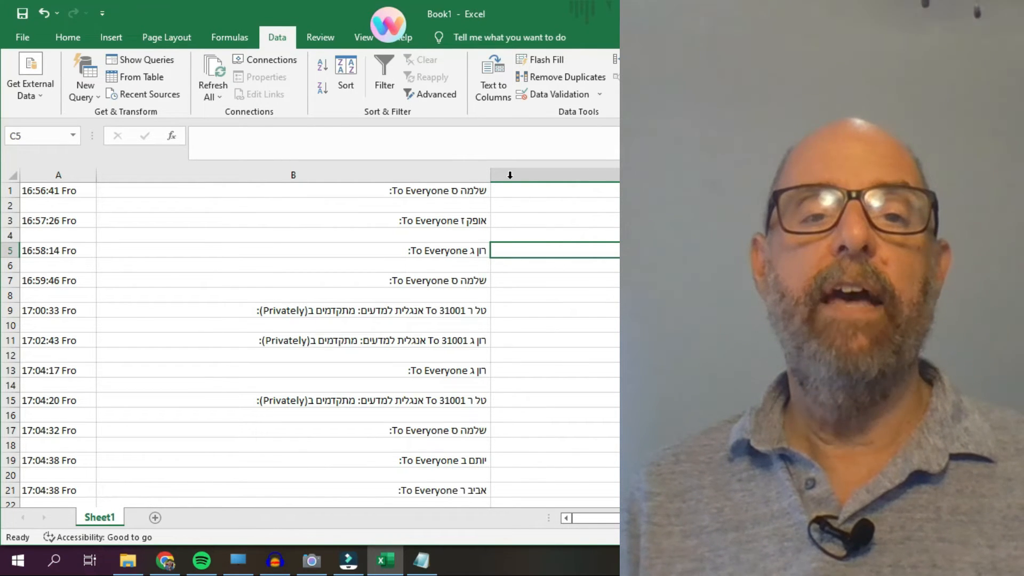
{"action": "left_click", "coordinate": [399, 170]}
{"action": "left_click_drag", "start_coordinate": [394, 177], "coordinate": [583, 169]}
- Give the empty columns from C onward a uniform narrow width, and widen column B for the sender and recipient text
{"action": "left_click", "coordinate": [558, 174]}
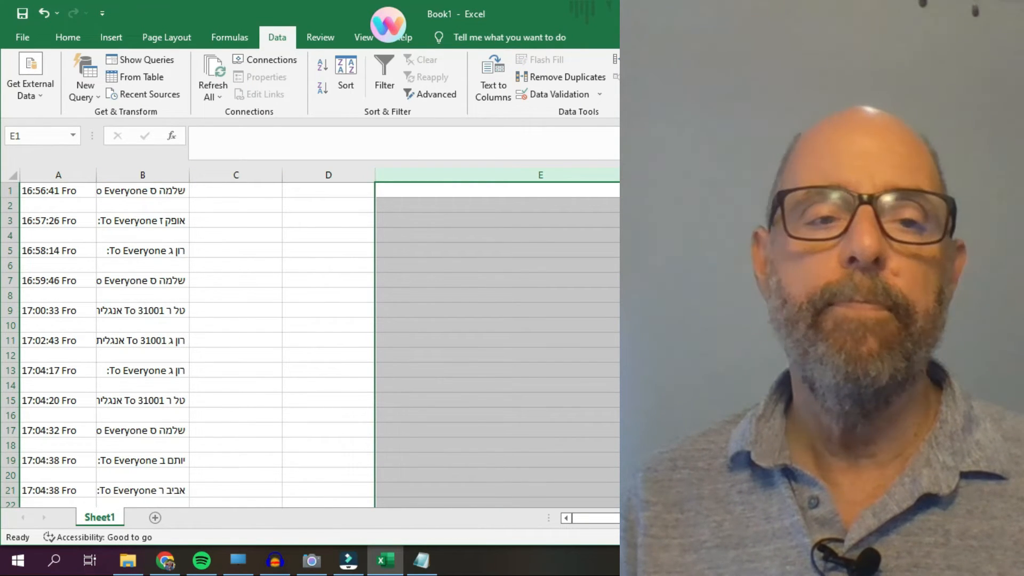
{"action": "left_click_drag", "start_coordinate": [537, 173], "coordinate": [535, 173]}
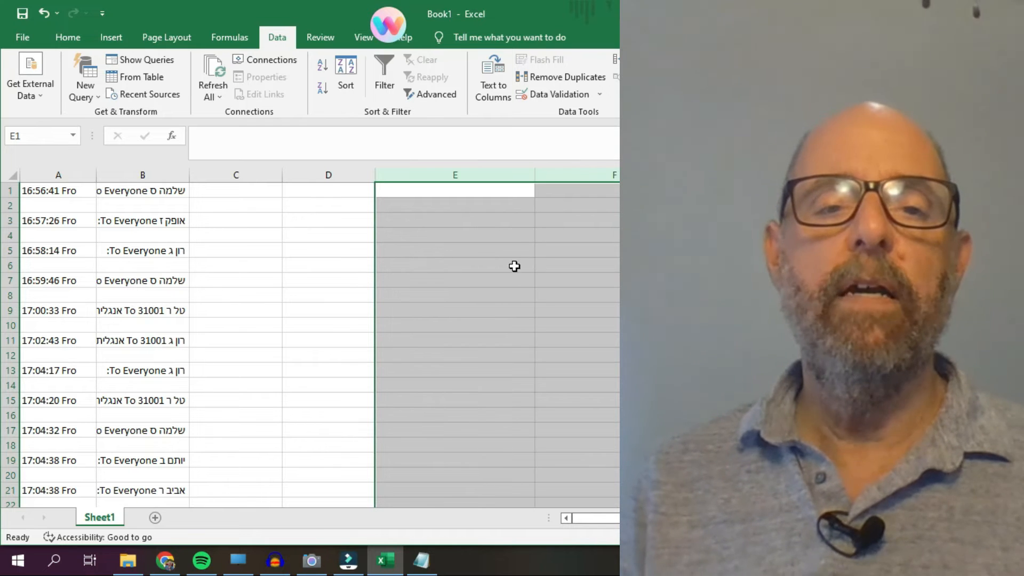
{"action": "left_click", "coordinate": [512, 280]}
{"action": "left_click_drag", "start_coordinate": [255, 185], "coordinate": [584, 150]}
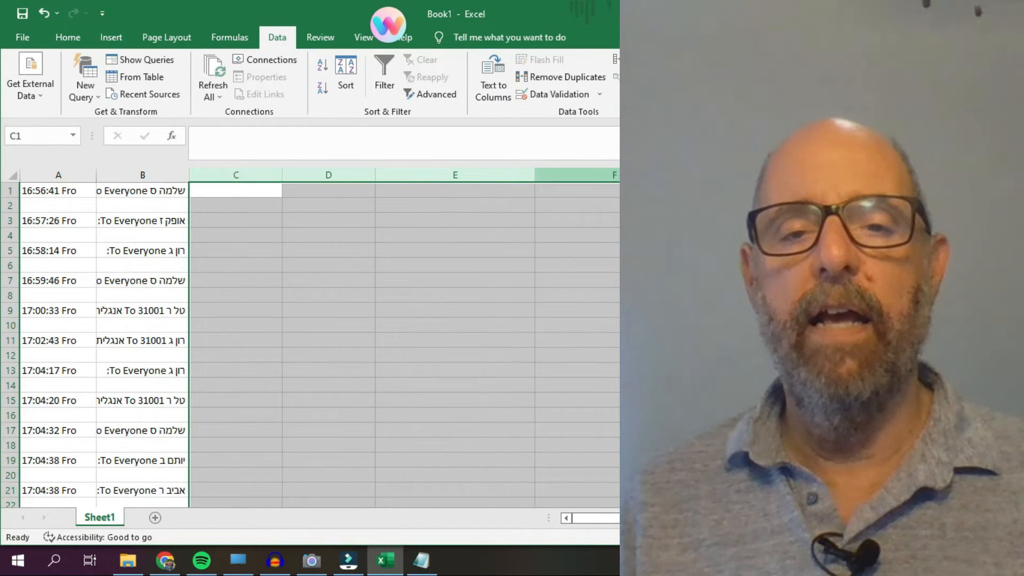
{"action": "left_click", "coordinate": [658, 298]}
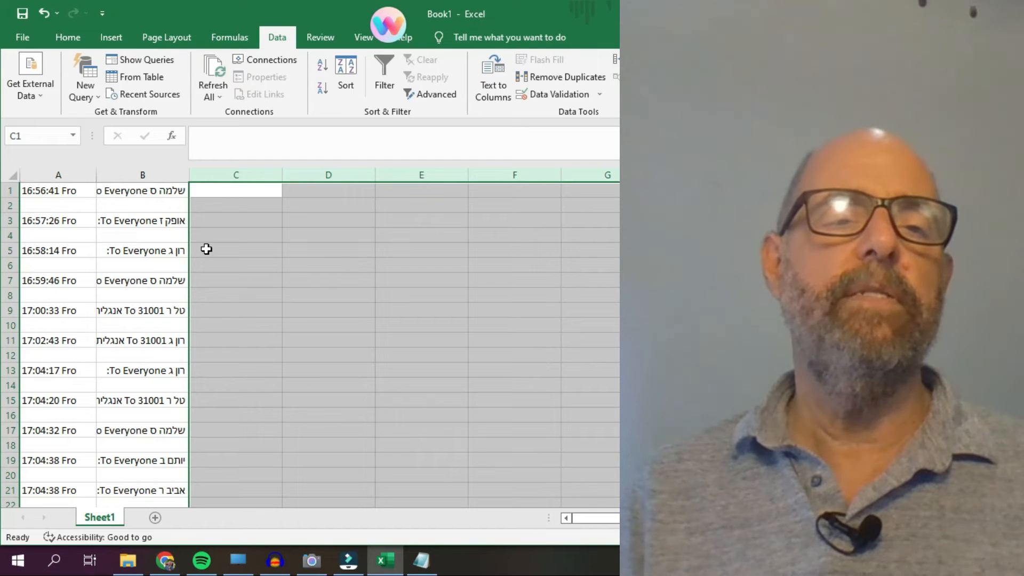
{"action": "left_click_drag", "start_coordinate": [187, 171], "coordinate": [316, 172]}
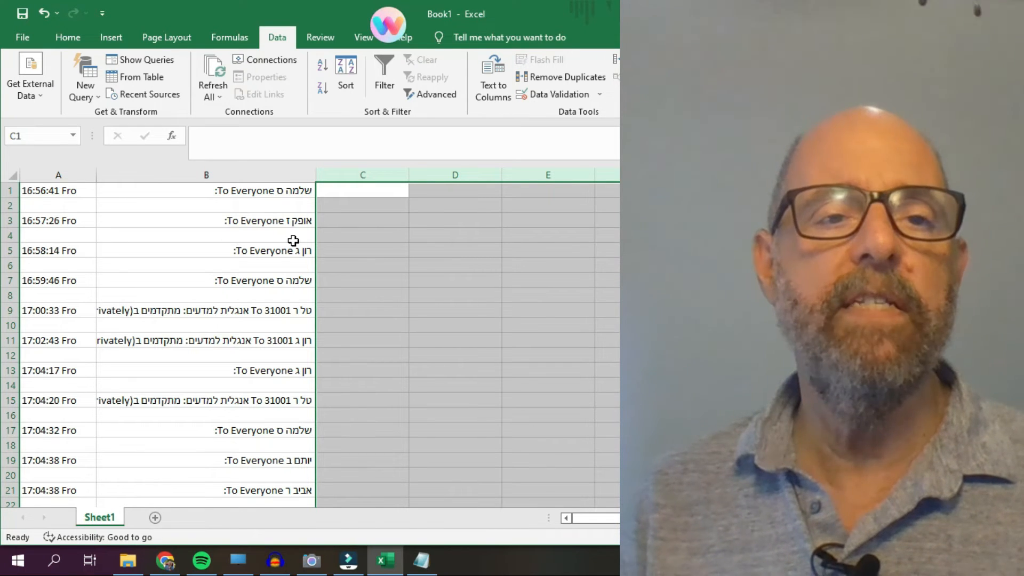
- Split column B with Text to Columns at spaces only, treating consecutive delimiters as one, and delete the empty column B this leaves
{"action": "left_click", "coordinate": [234, 175]}
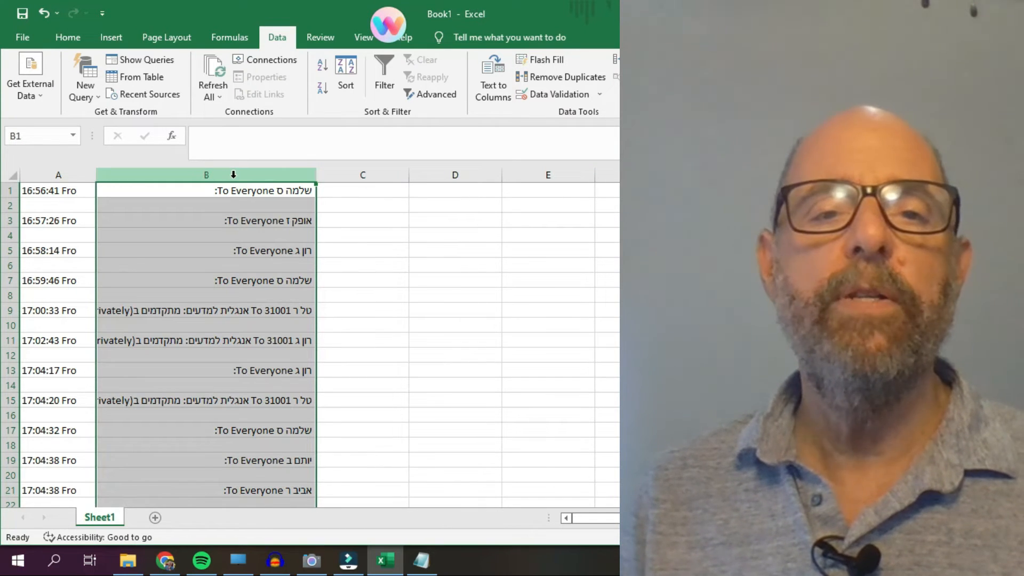
{"action": "left_click", "coordinate": [493, 86]}
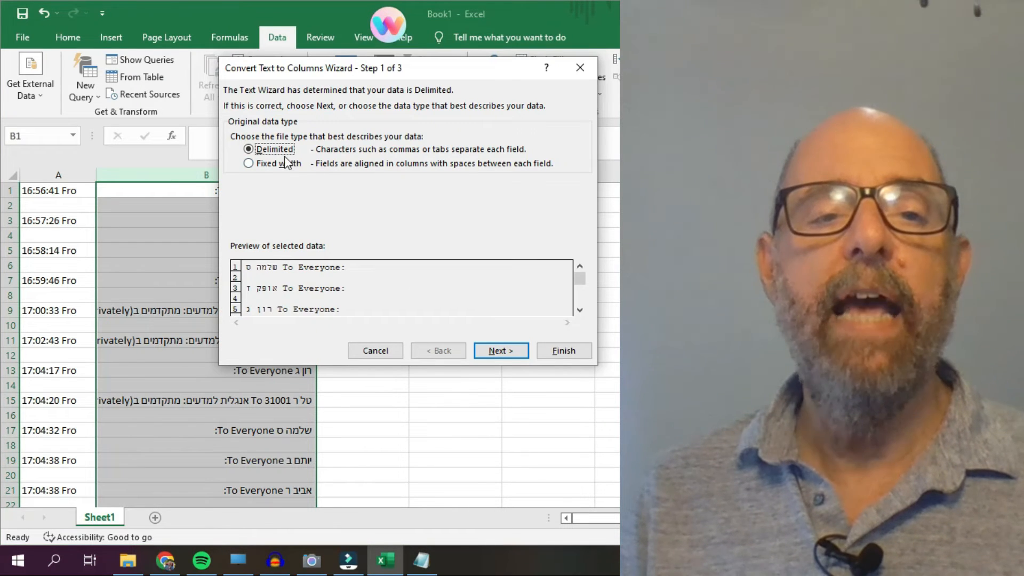
{"action": "left_click", "coordinate": [501, 352]}
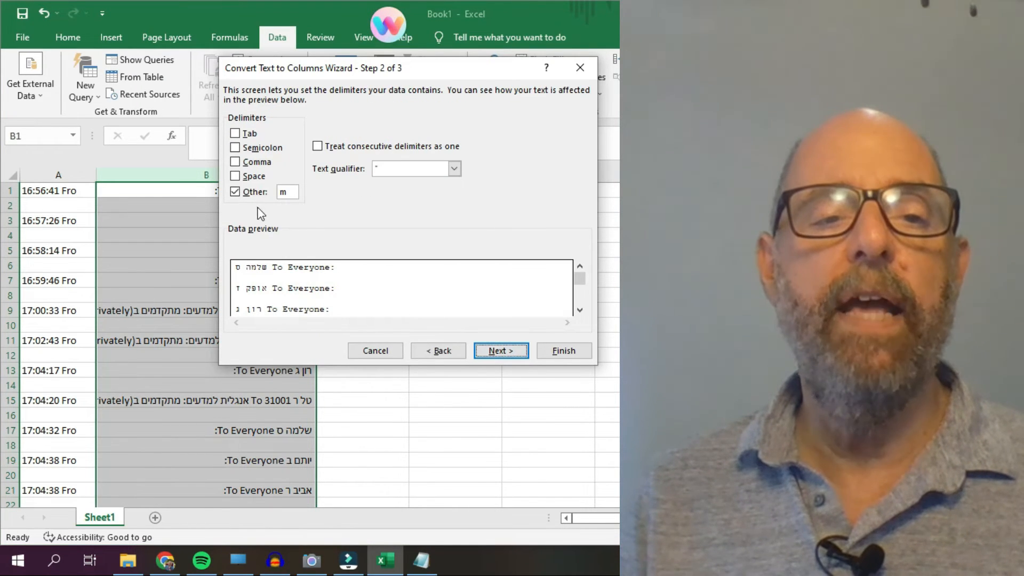
{"action": "left_click", "coordinate": [238, 194]}
{"action": "left_click", "coordinate": [286, 193]}
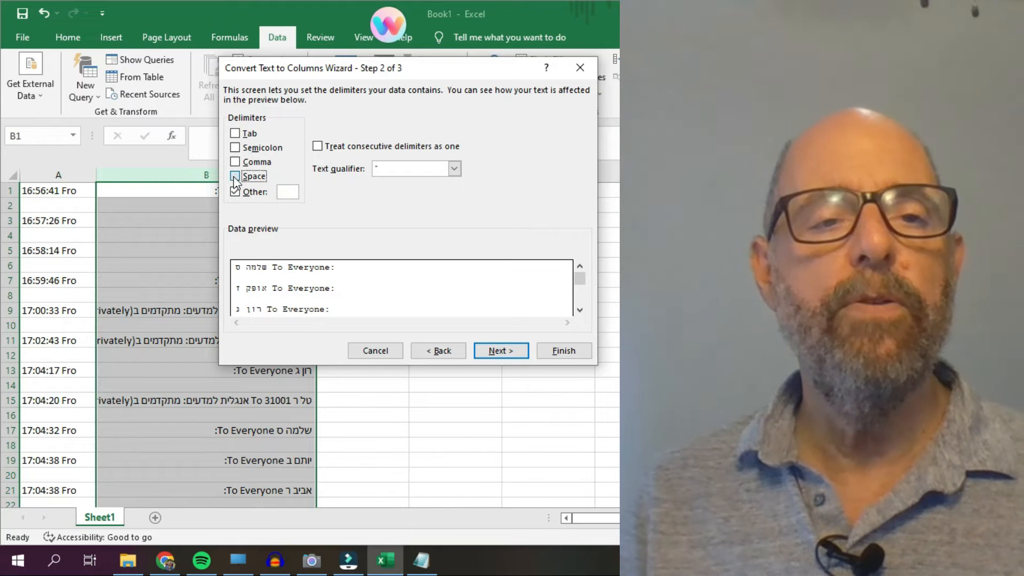
{"action": "left_click", "coordinate": [234, 177]}
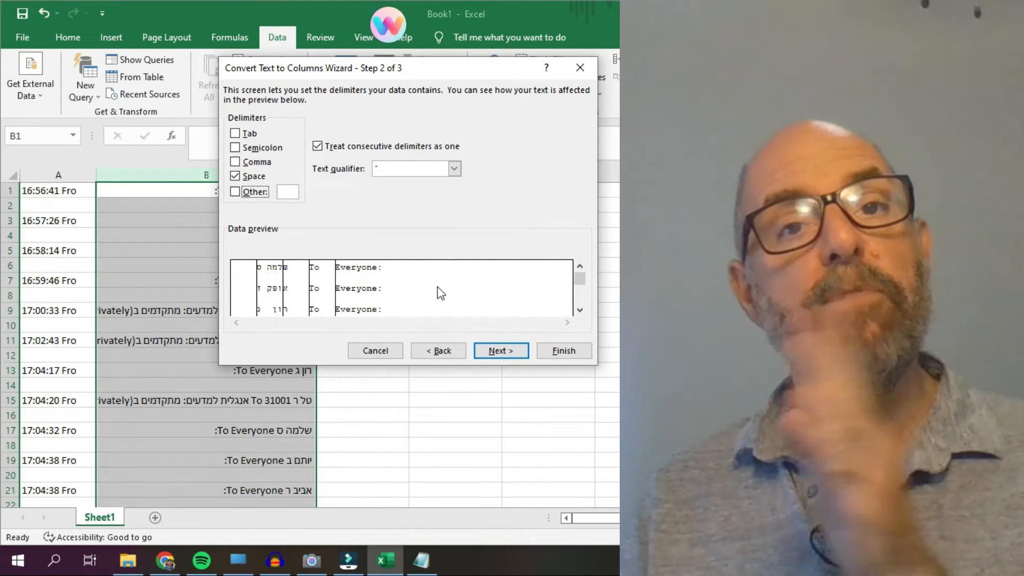
{"action": "left_click", "coordinate": [493, 351]}
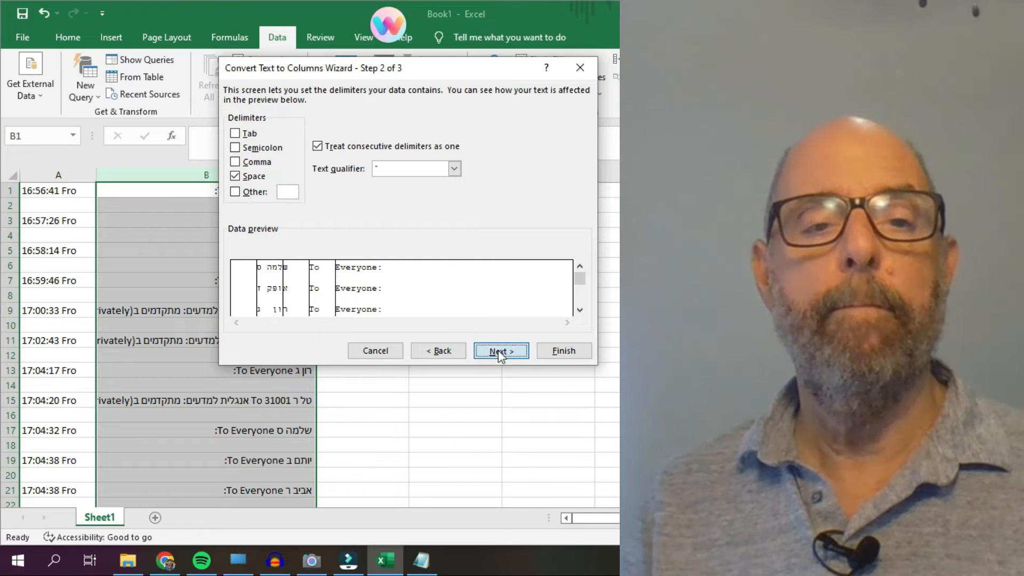
{"action": "left_click", "coordinate": [555, 351]}
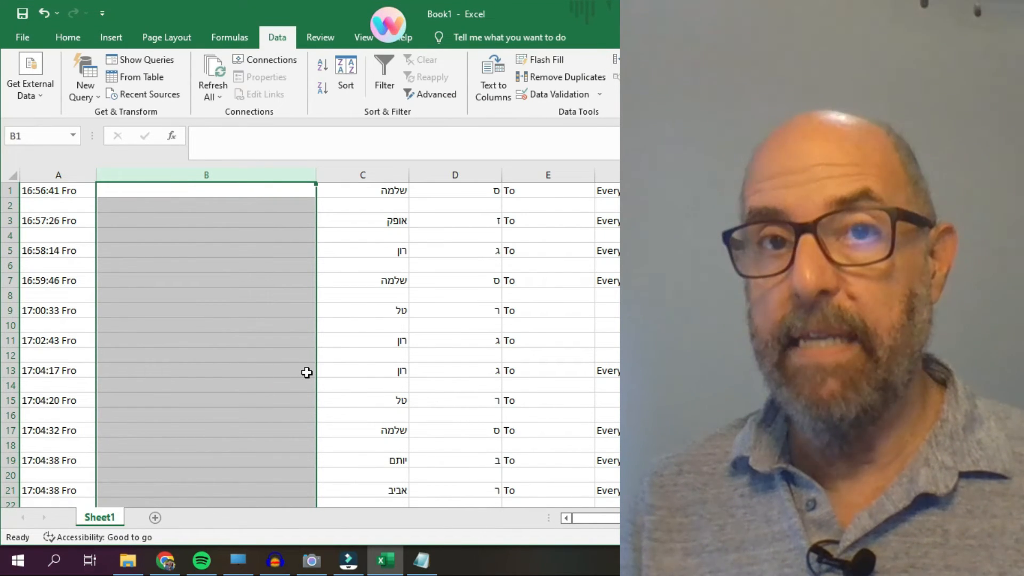
{"action": "right_click", "coordinate": [223, 176]}
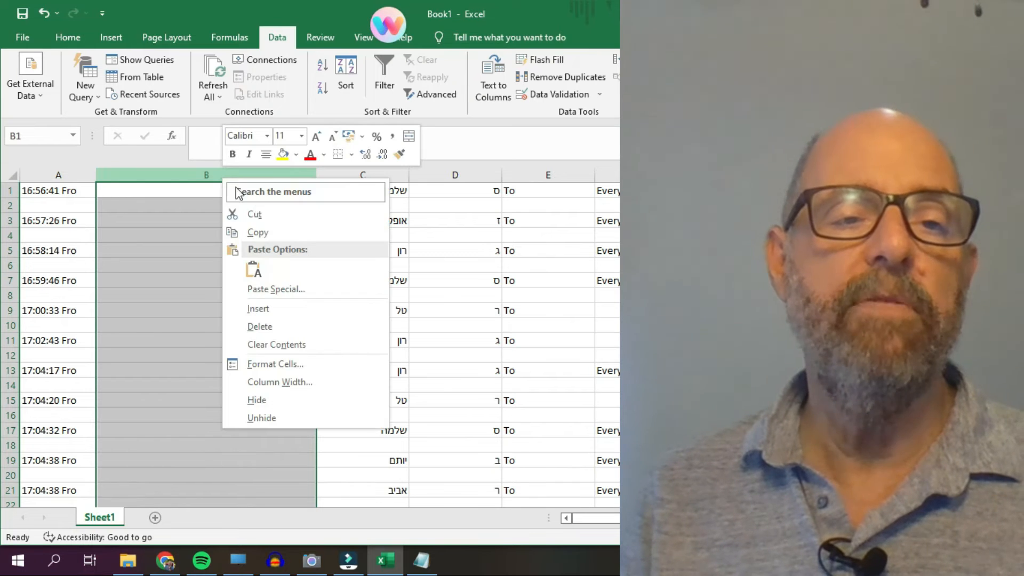
{"action": "left_click", "coordinate": [288, 326]}
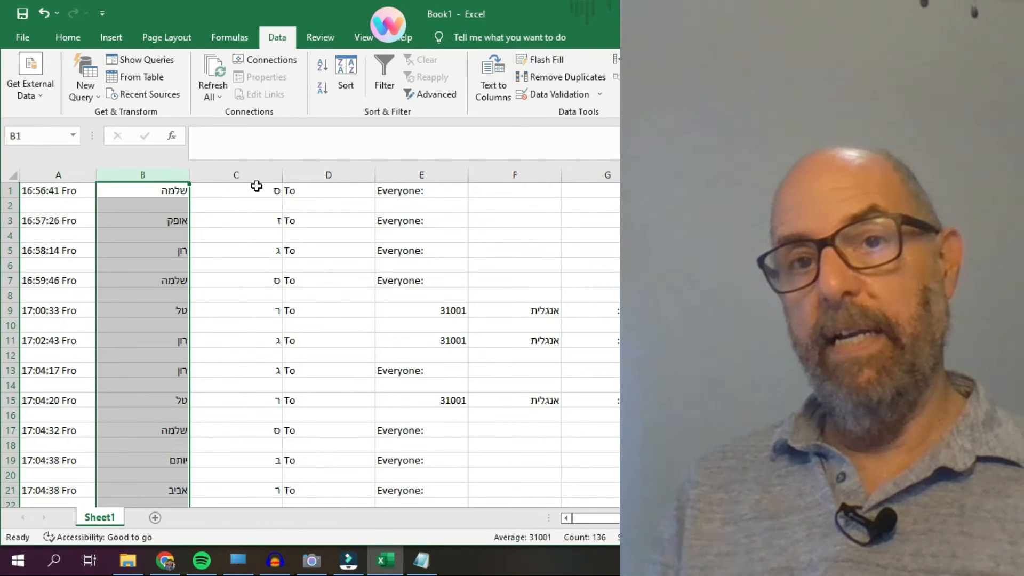
- Sort the entire sheet by Column C on cell values in A to Z order, without headers
{"action": "left_click", "coordinate": [102, 211]}
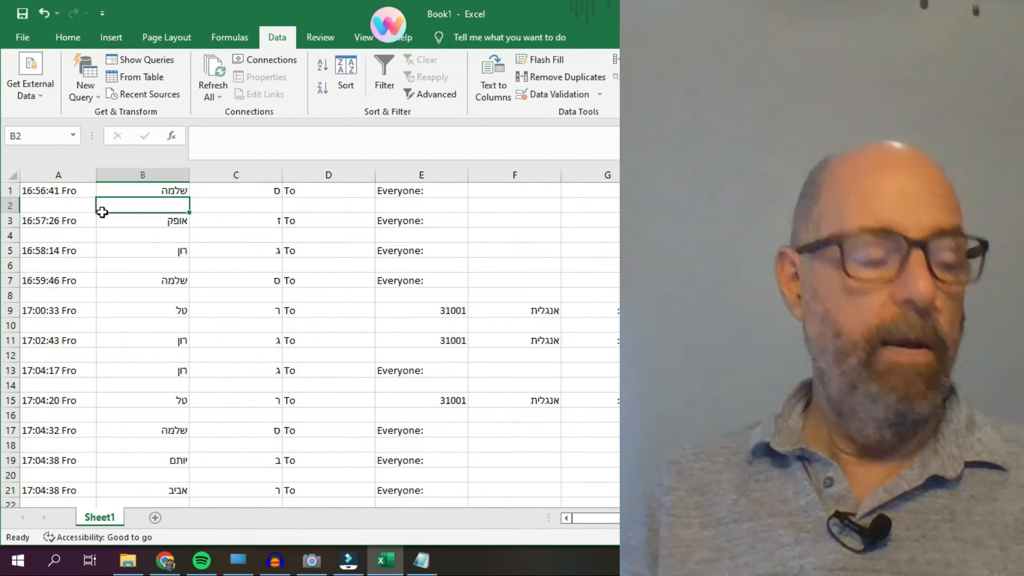
{"action": "key", "text": "ctrl+a"}
{"action": "left_click", "coordinate": [130, 240]}
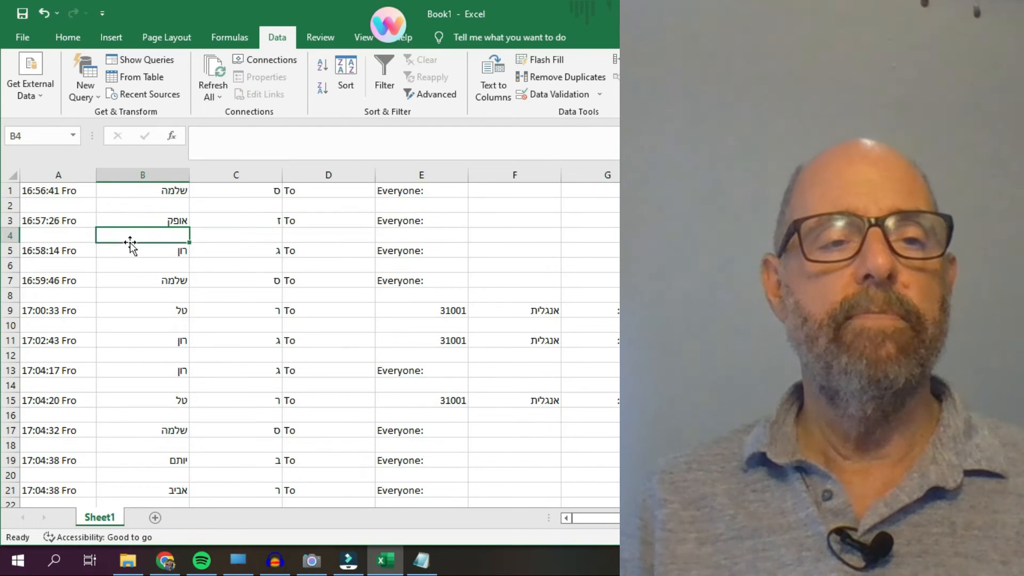
{"action": "left_click", "coordinate": [115, 188]}
{"action": "key", "text": "ctrl+a"}
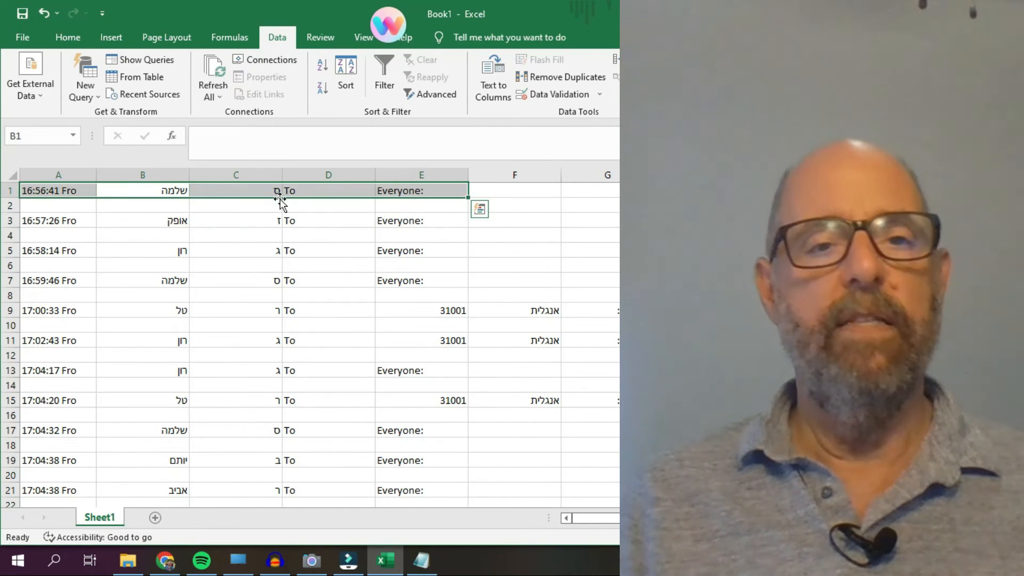
{"action": "left_click", "coordinate": [509, 191]}
{"action": "key", "text": "ctrl+a"}
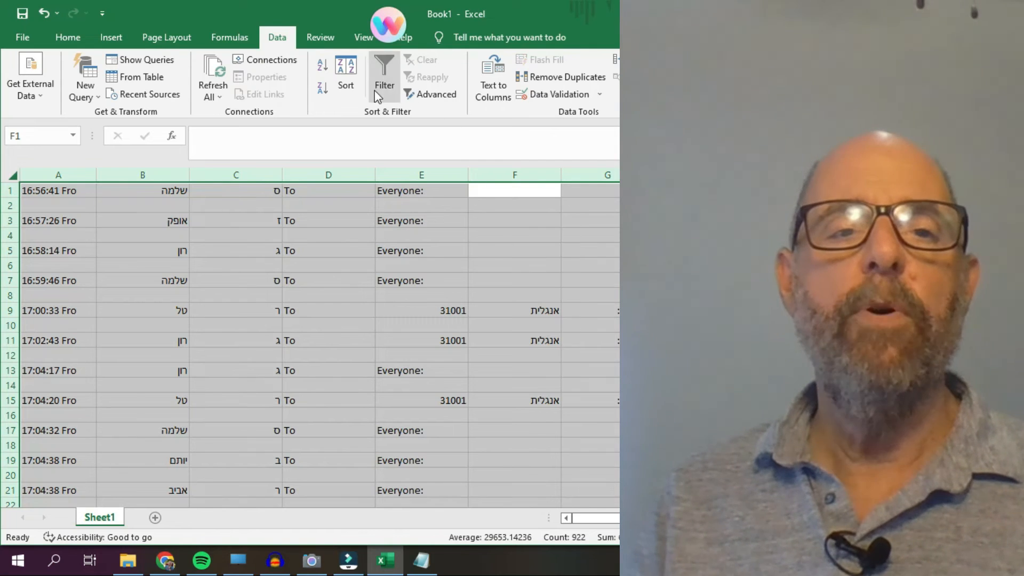
{"action": "left_click", "coordinate": [347, 73]}
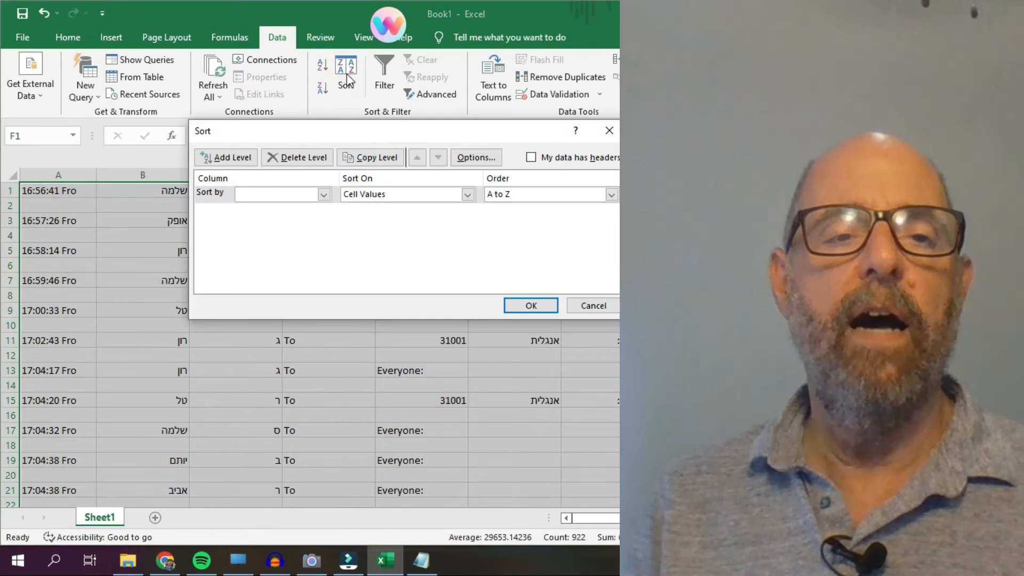
{"action": "left_click", "coordinate": [323, 194]}
{"action": "left_click", "coordinate": [297, 228]}
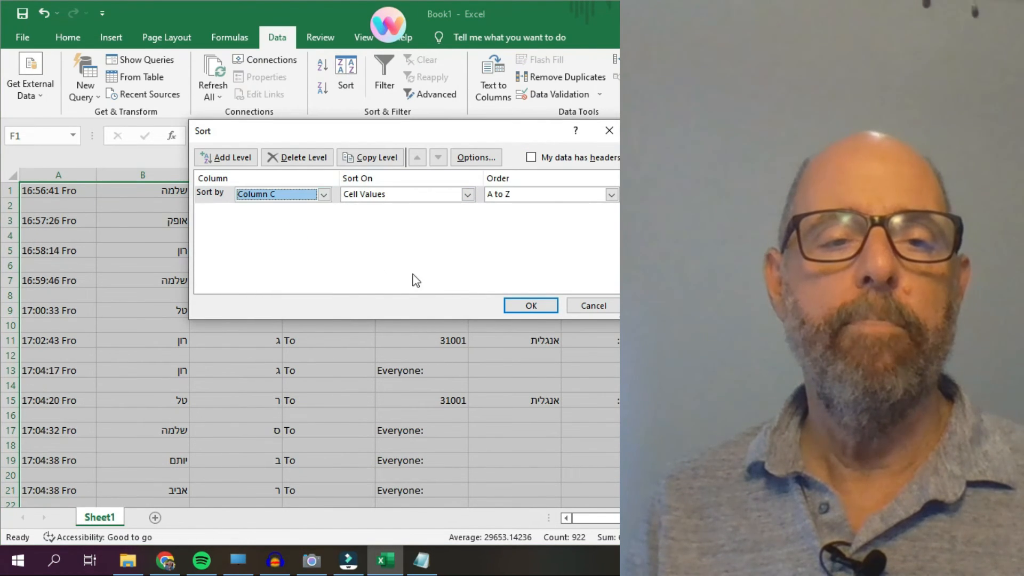
{"action": "left_click", "coordinate": [532, 305]}
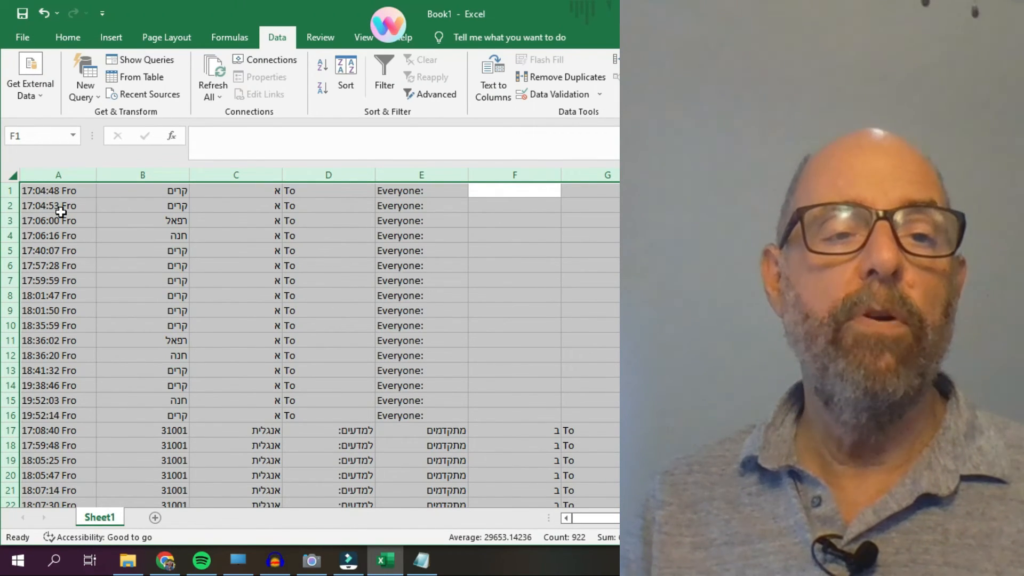
- Narrow column C to about half its width and hide the recipient columns D through I
{"action": "left_click", "coordinate": [567, 252]}
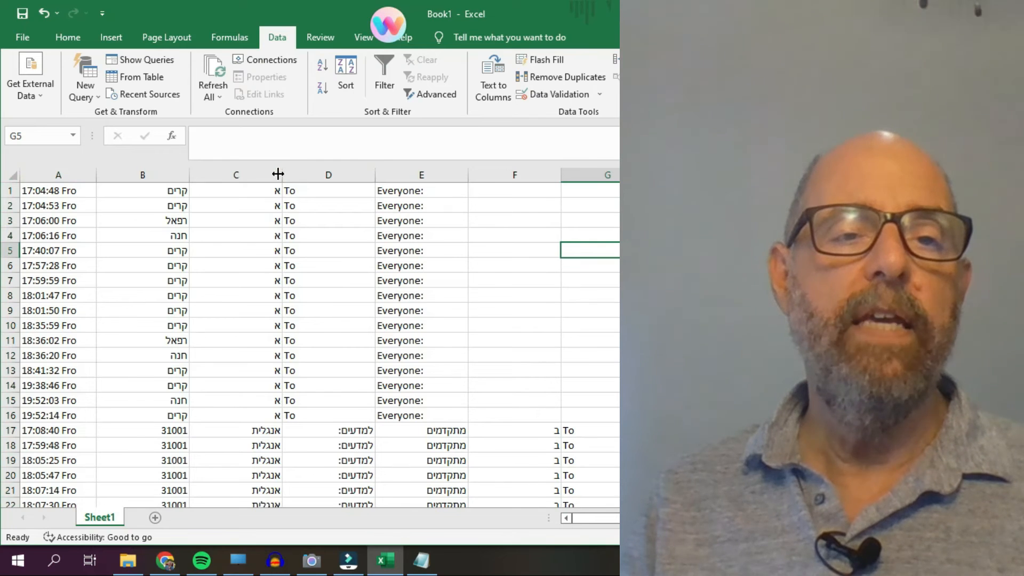
{"action": "left_click_drag", "start_coordinate": [283, 177], "coordinate": [236, 178]}
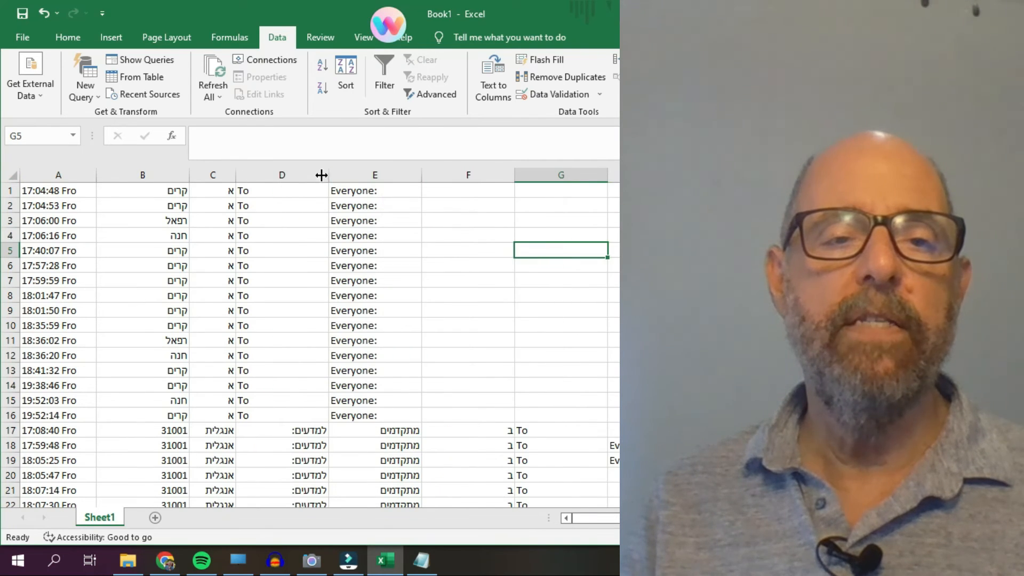
{"action": "left_click_drag", "start_coordinate": [299, 175], "coordinate": [603, 177]}
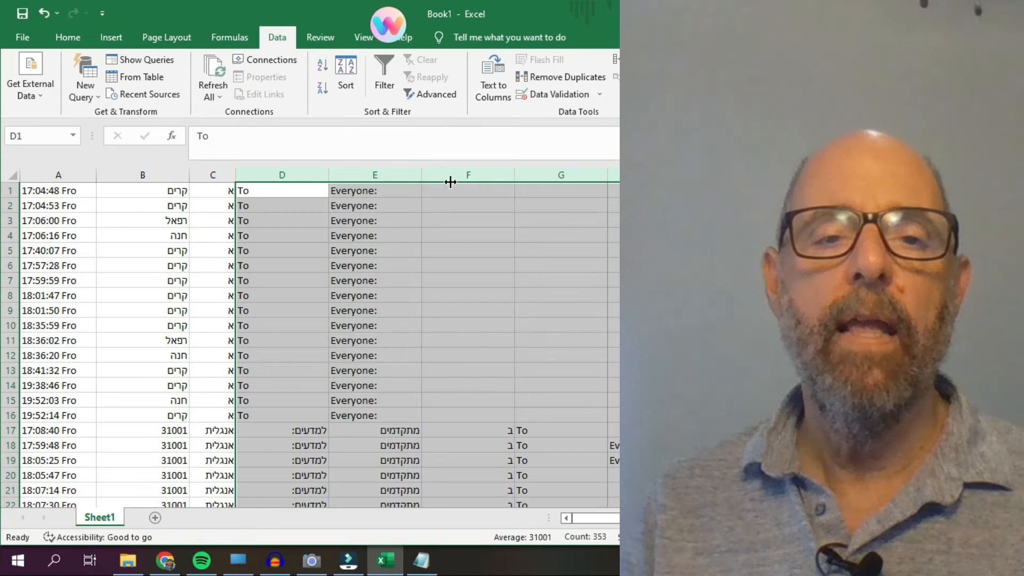
{"action": "key", "text": "ctrl+0"}
- Narrow the wide empty columns J through Q and collapse them completely so the message text in column R sits beside column C
{"action": "left_click", "coordinate": [361, 175]}
{"action": "key", "text": "ctrl+shift+Right"}
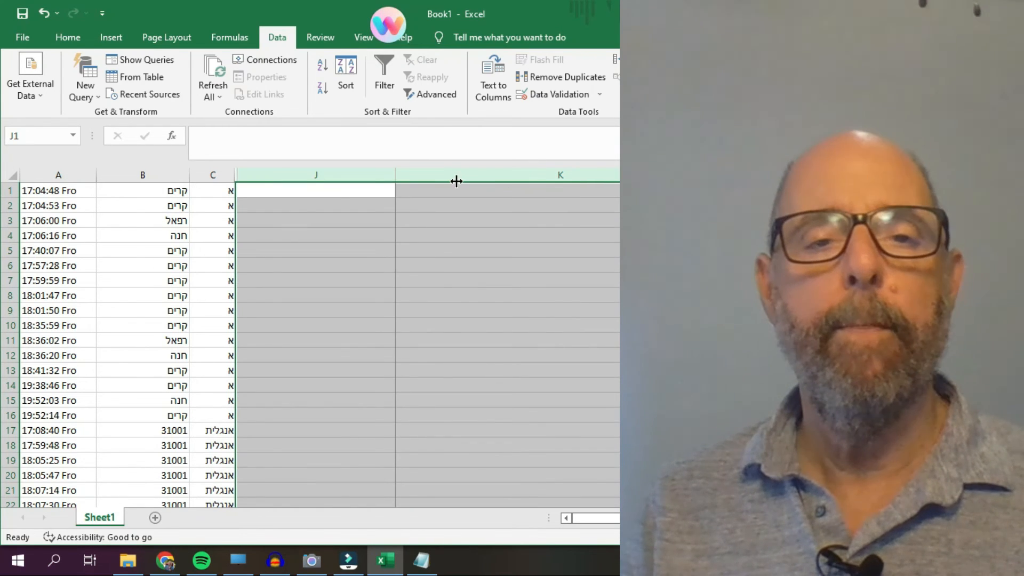
{"action": "double_click", "coordinate": [424, 177]}
{"action": "left_click", "coordinate": [489, 181]}
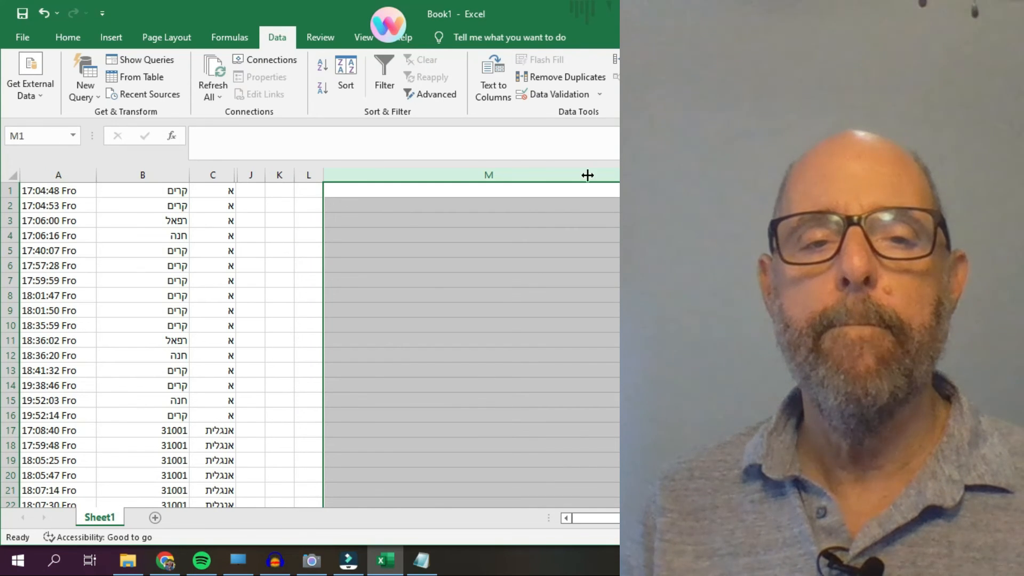
{"action": "left_click_drag", "start_coordinate": [385, 174], "coordinate": [385, 175]}
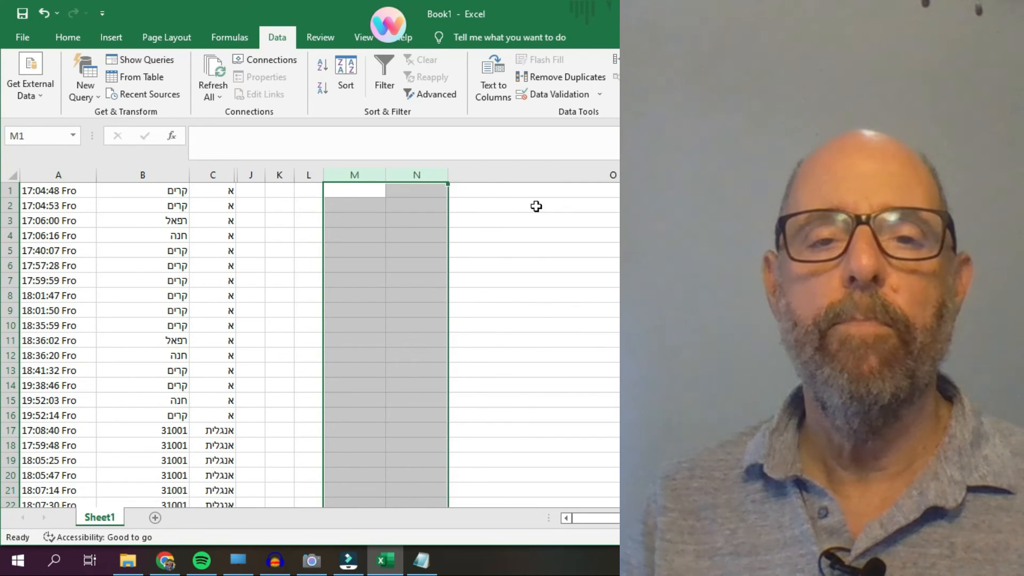
{"action": "left_click", "coordinate": [507, 175]}
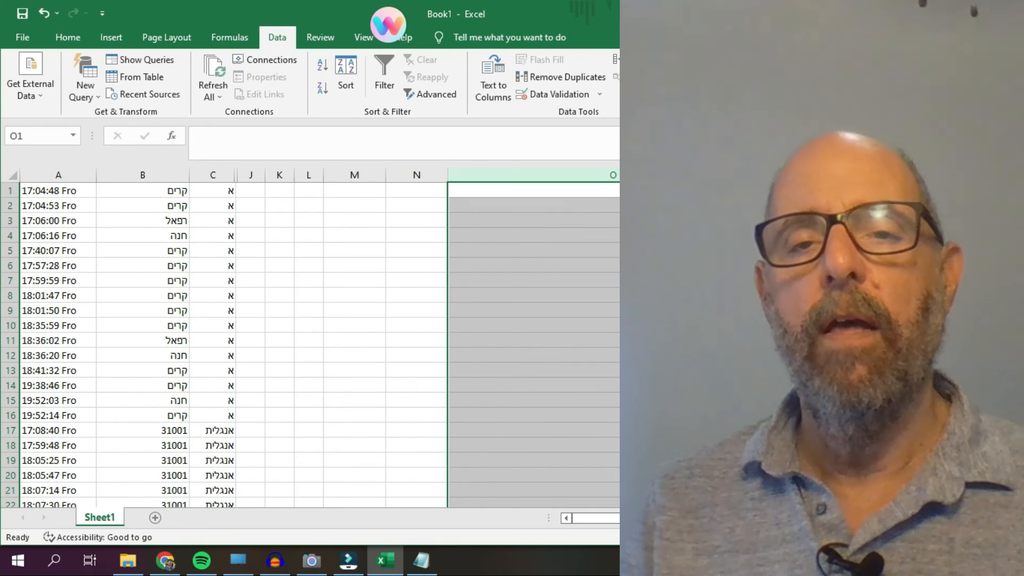
{"action": "left_click_drag", "start_coordinate": [533, 177], "coordinate": [258, 174]}
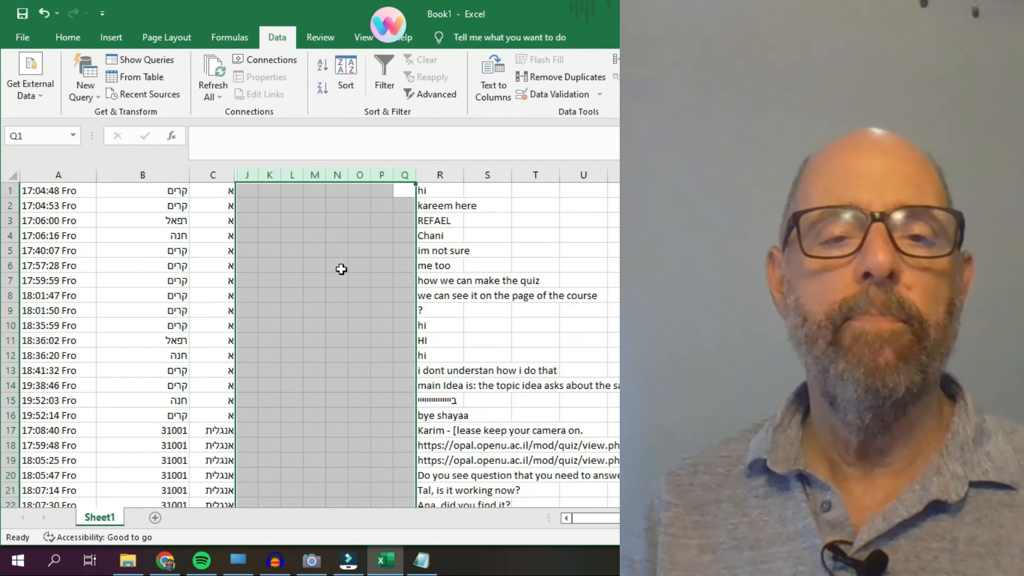
{"action": "left_click_drag", "start_coordinate": [393, 175], "coordinate": [339, 173]}
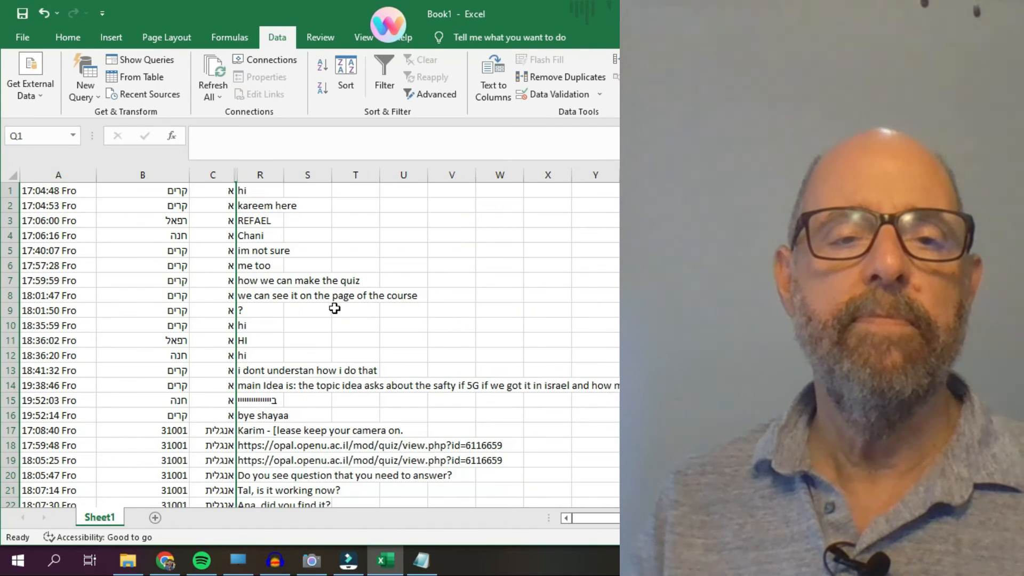
{"action": "left_click", "coordinate": [316, 248]}
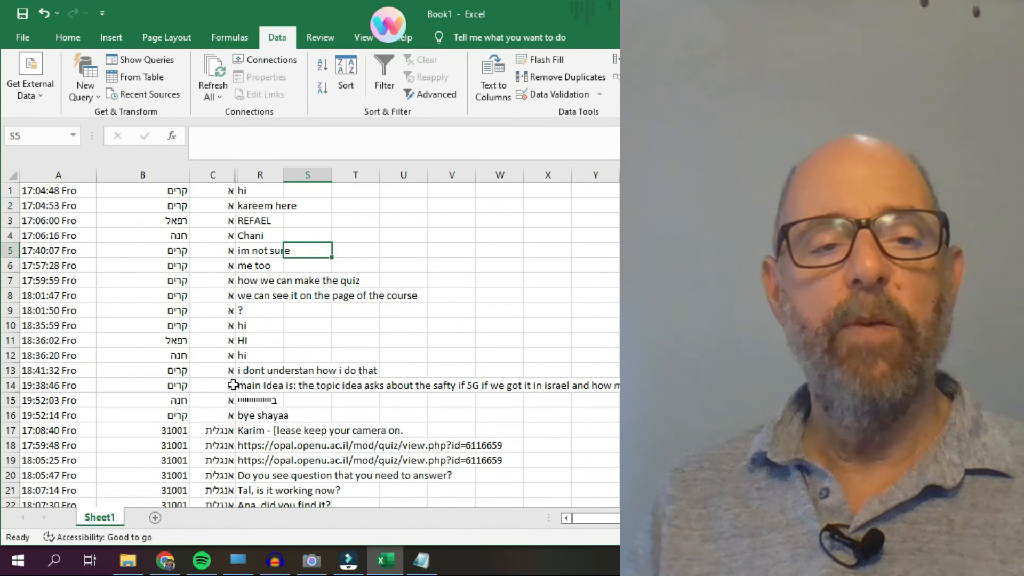